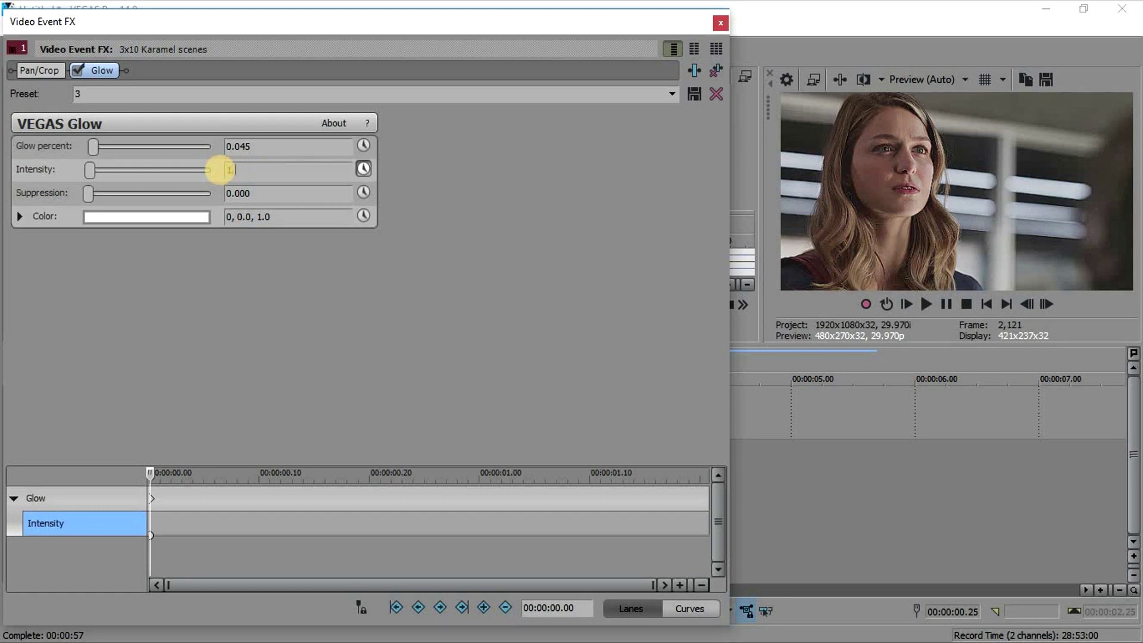
Set the first Glow Intensity keyframe to 1.5 and add a Smooth Fade keyframe at 00:00:01.04.
key("Return")
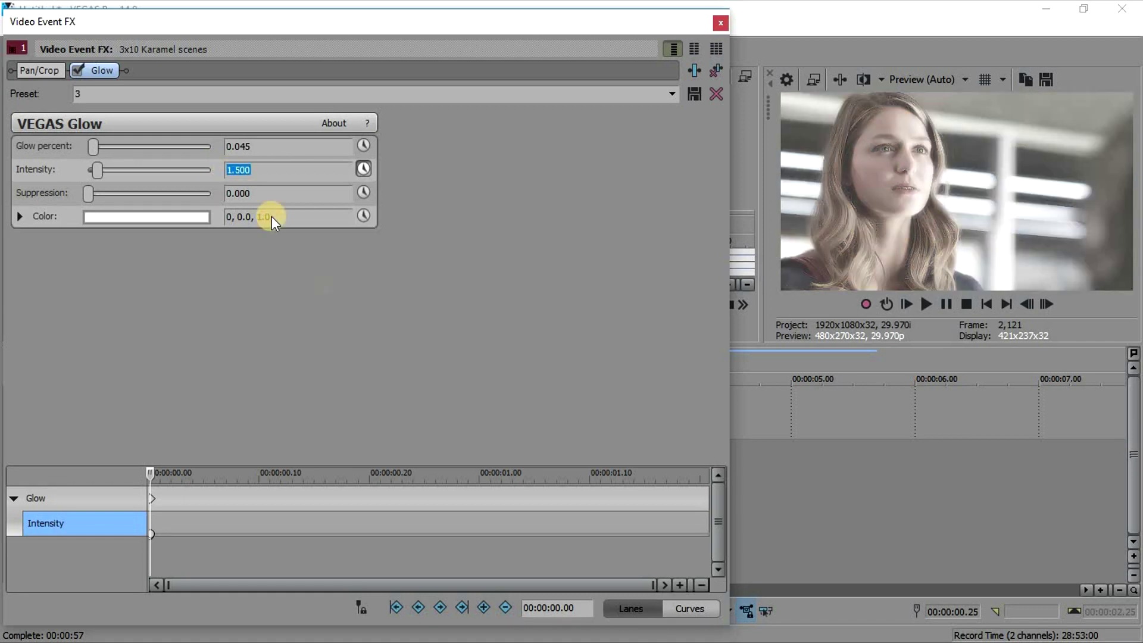
left_click(521, 527)
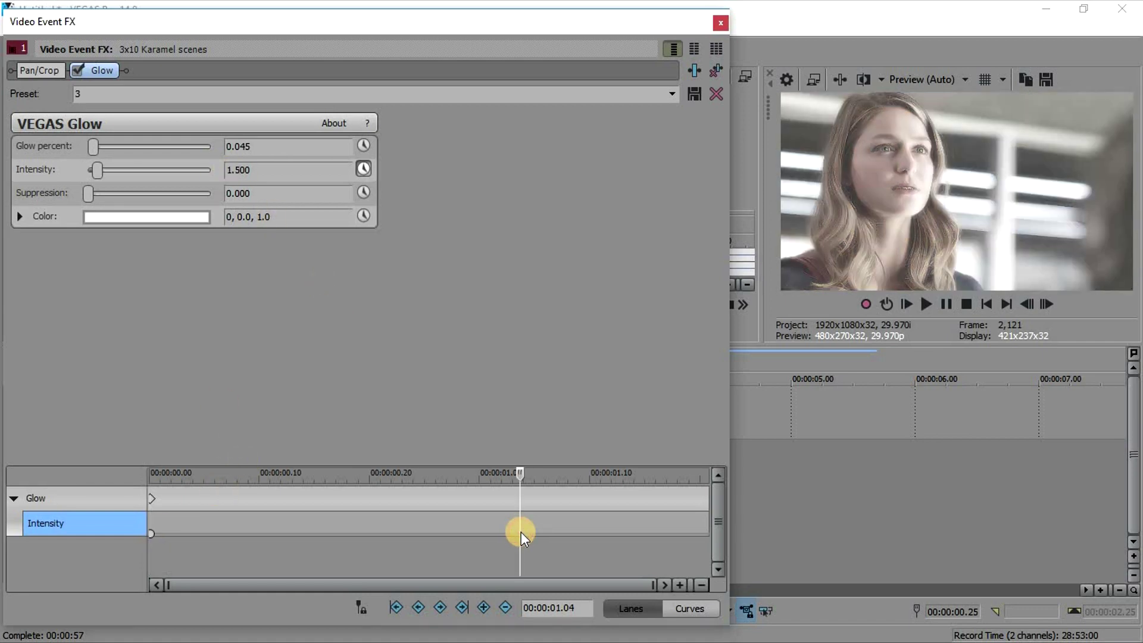
double_click(519, 533)
right_click(520, 532)
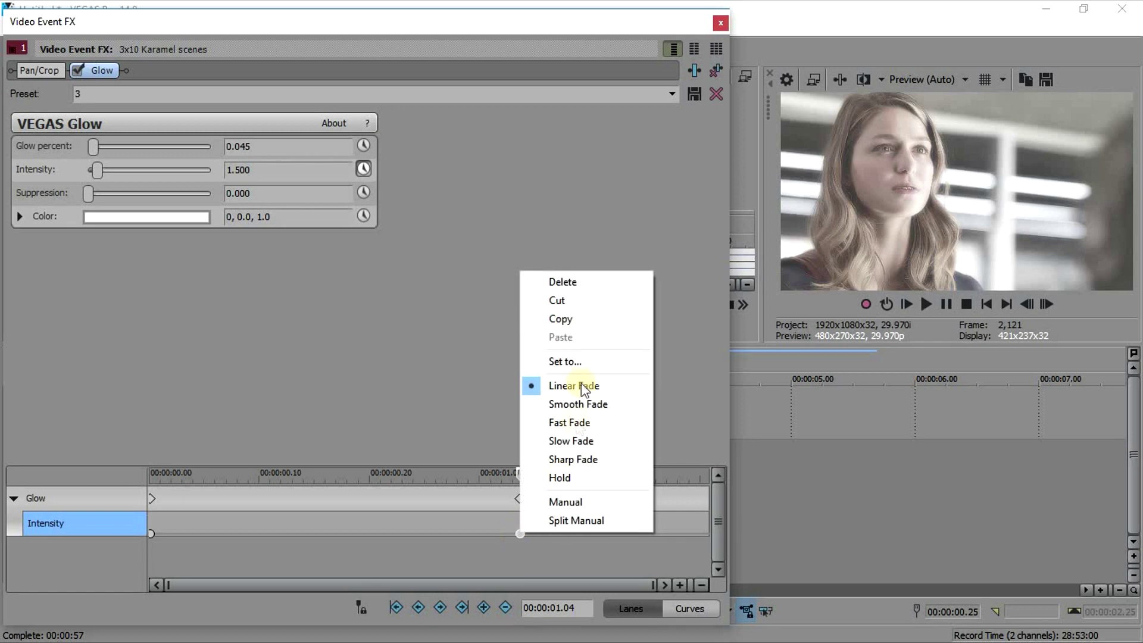
left_click(588, 403)
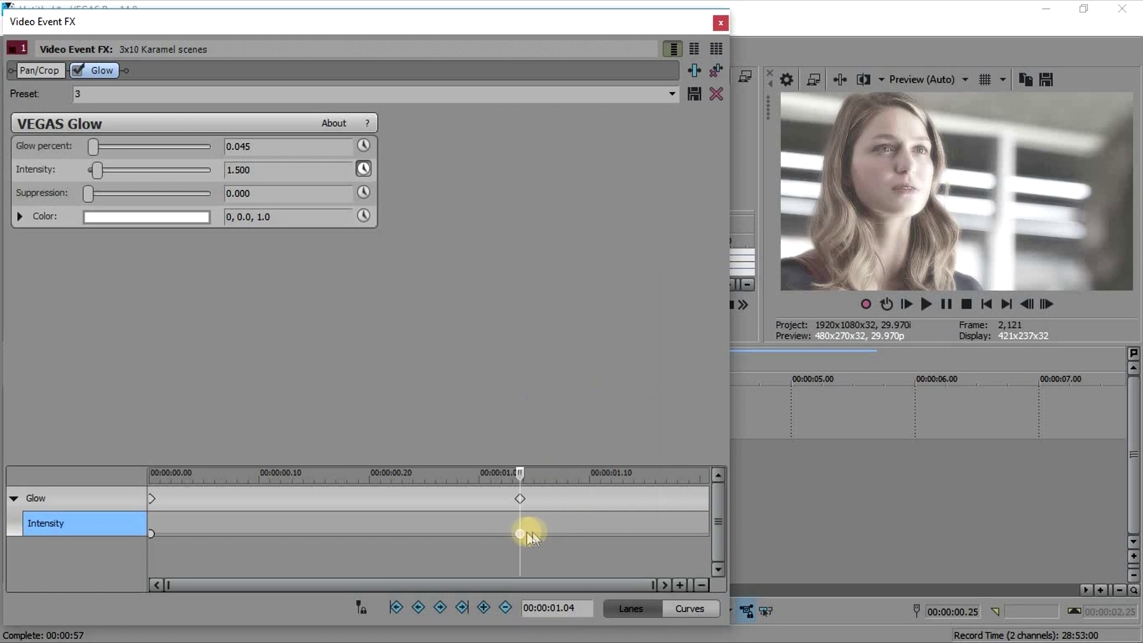
Reduce the Glow Intensity to 0 at the 00:00:01.04 keyframe.
left_click_drag(518, 472, 521, 476)
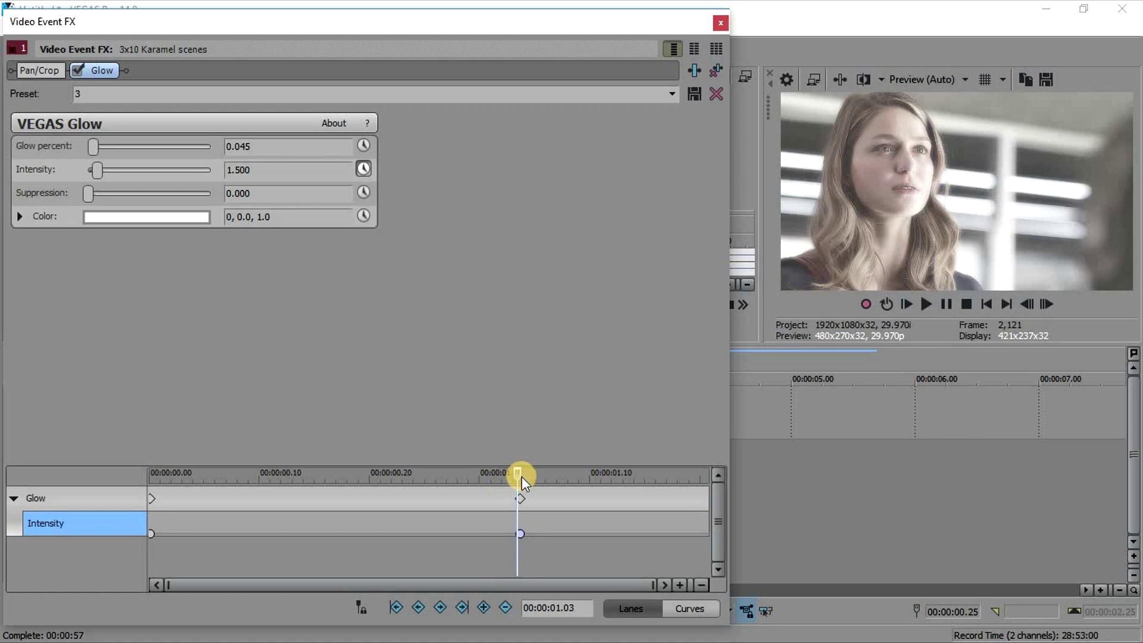
left_click(521, 534)
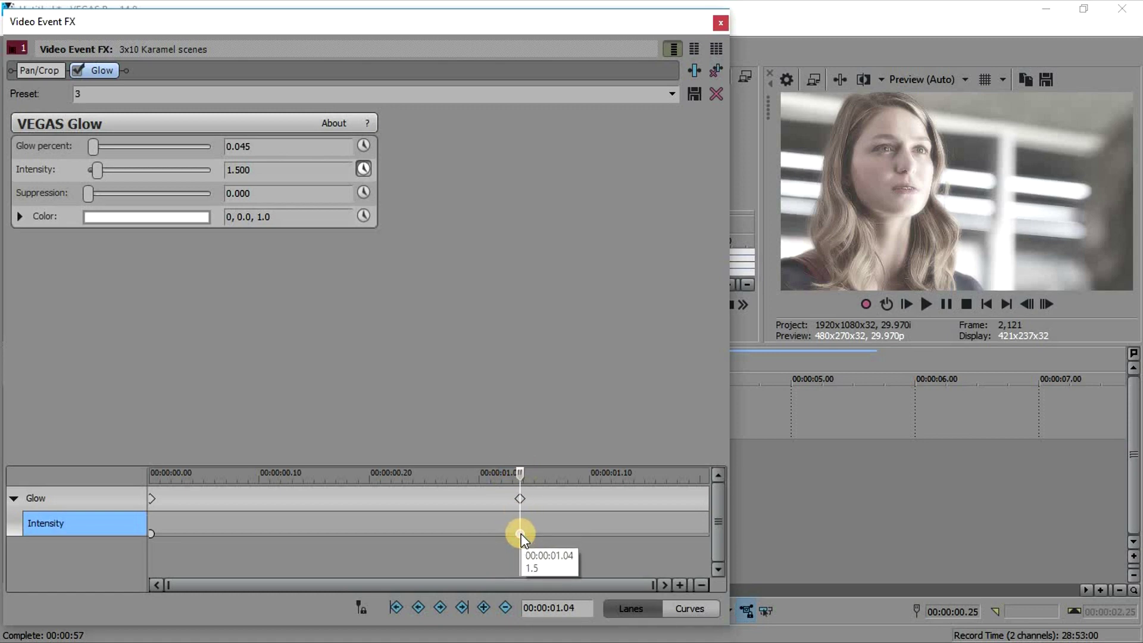
left_click(545, 531)
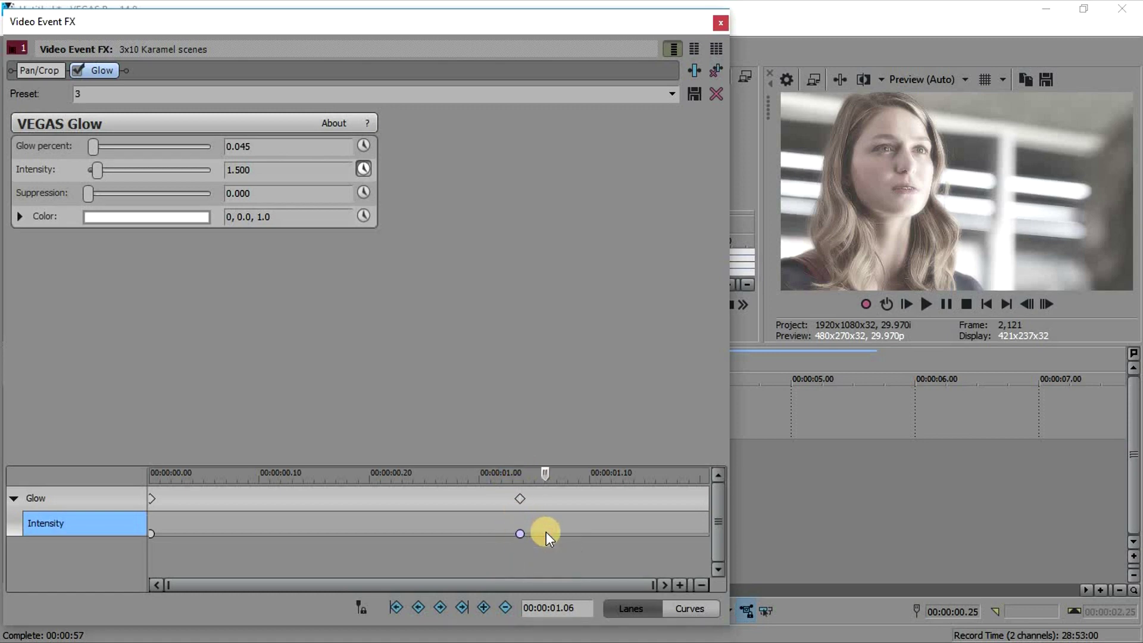
left_click(520, 533)
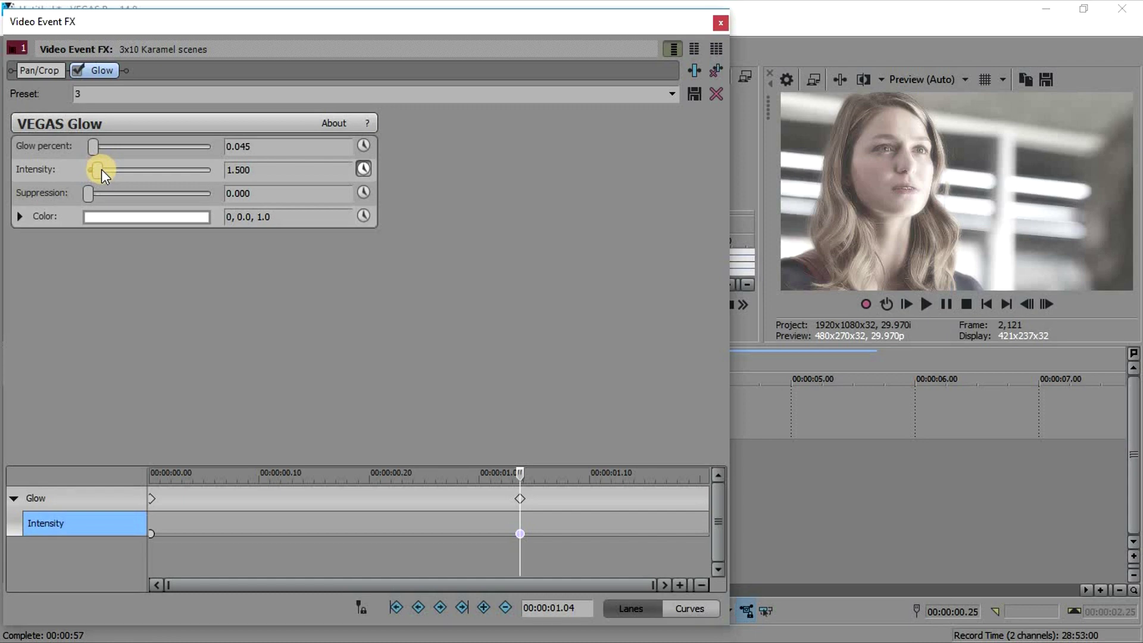
mouse_move(98, 169)
left_mouse_down()
mouse_move(148, 173)
mouse_move(84, 170)
left_mouse_up()
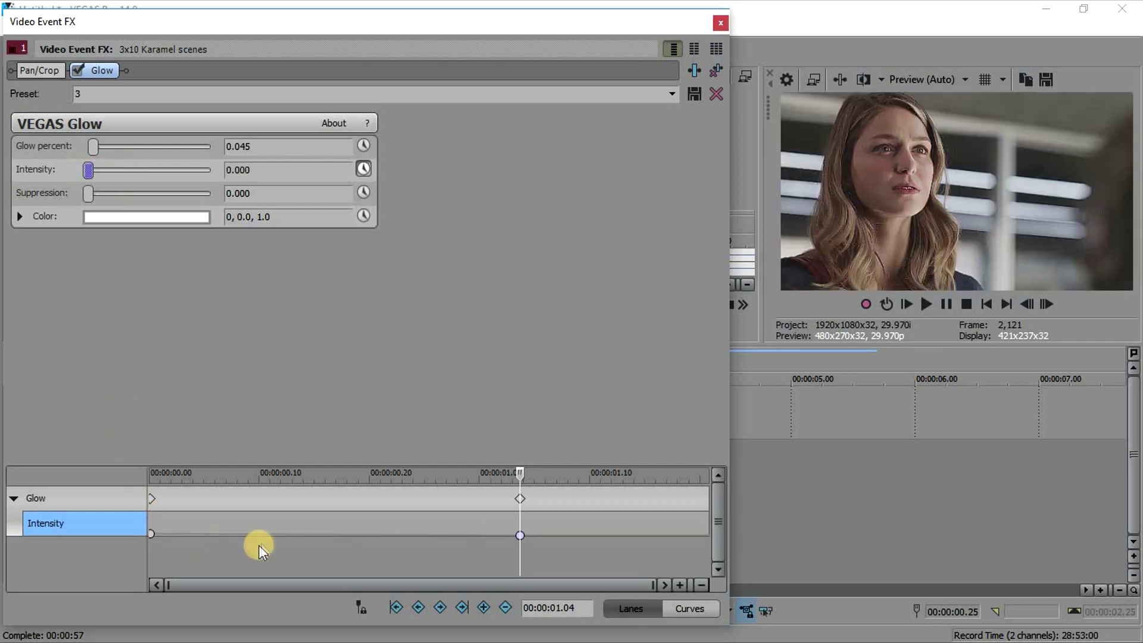
Apply a Slow Fade to the first Intensity keyframe and close the event effects window.
left_click(152, 534)
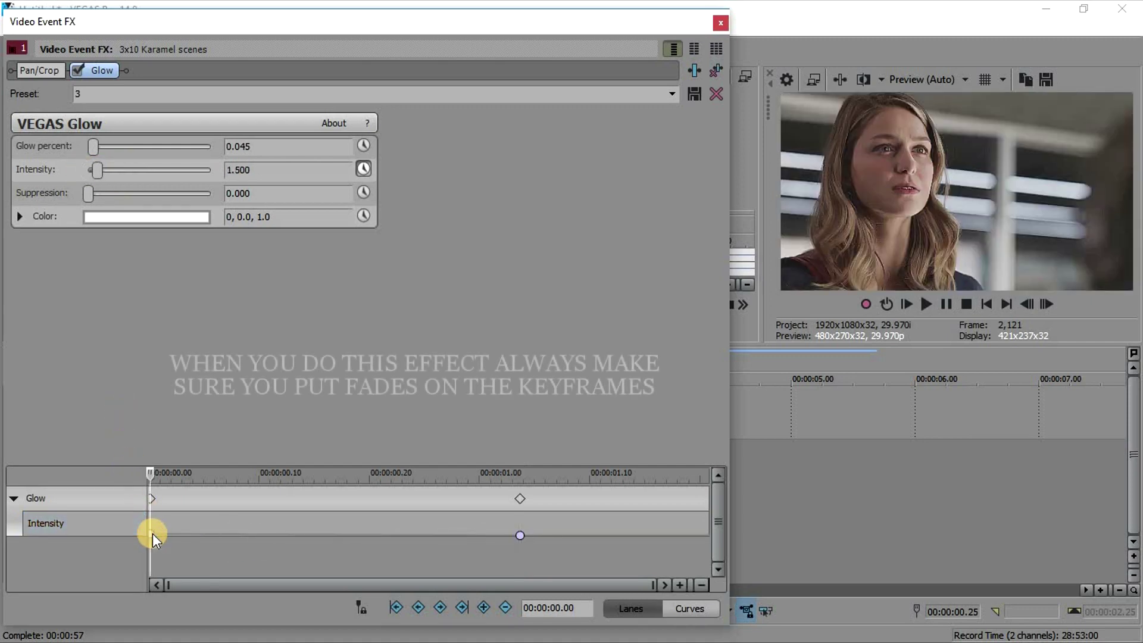
right_click(152, 534)
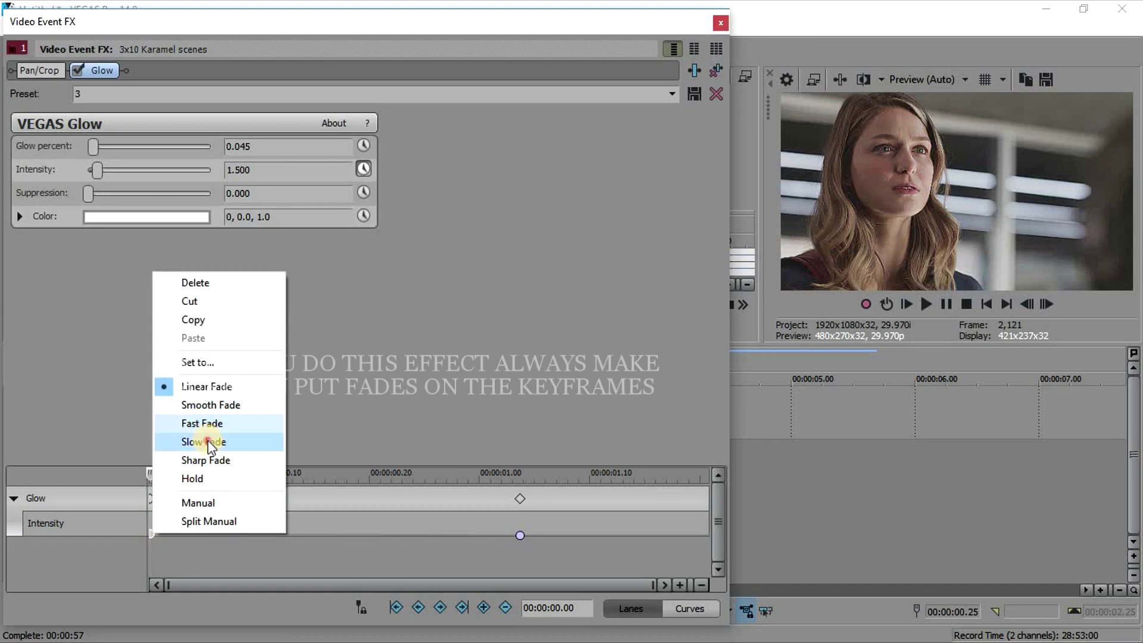
left_click(223, 440)
right_click(527, 538)
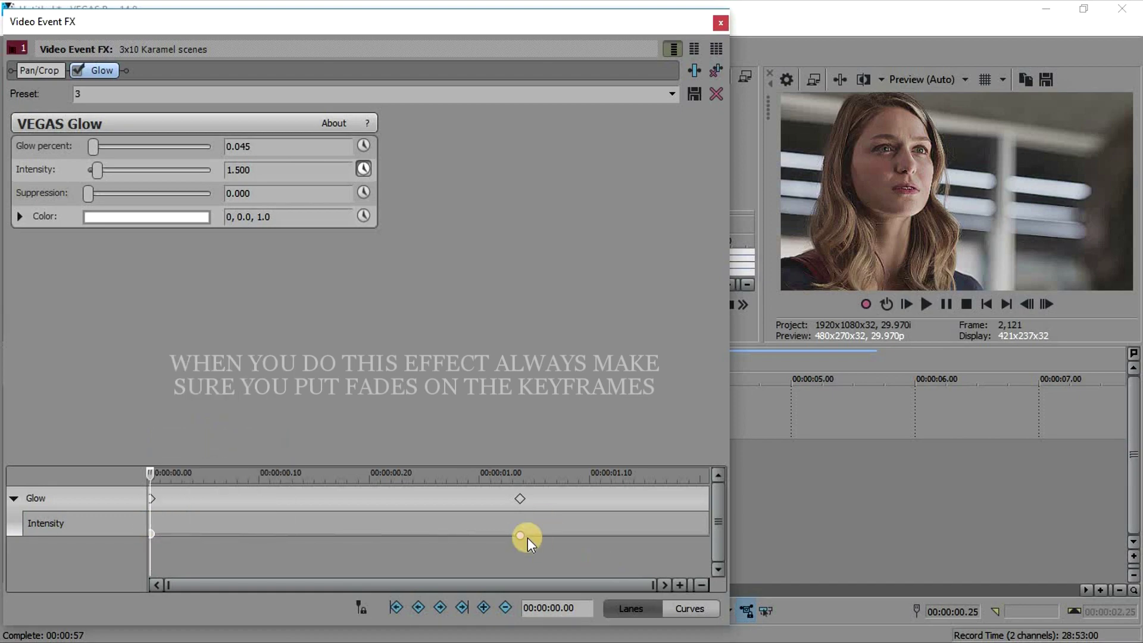
left_click(720, 22)
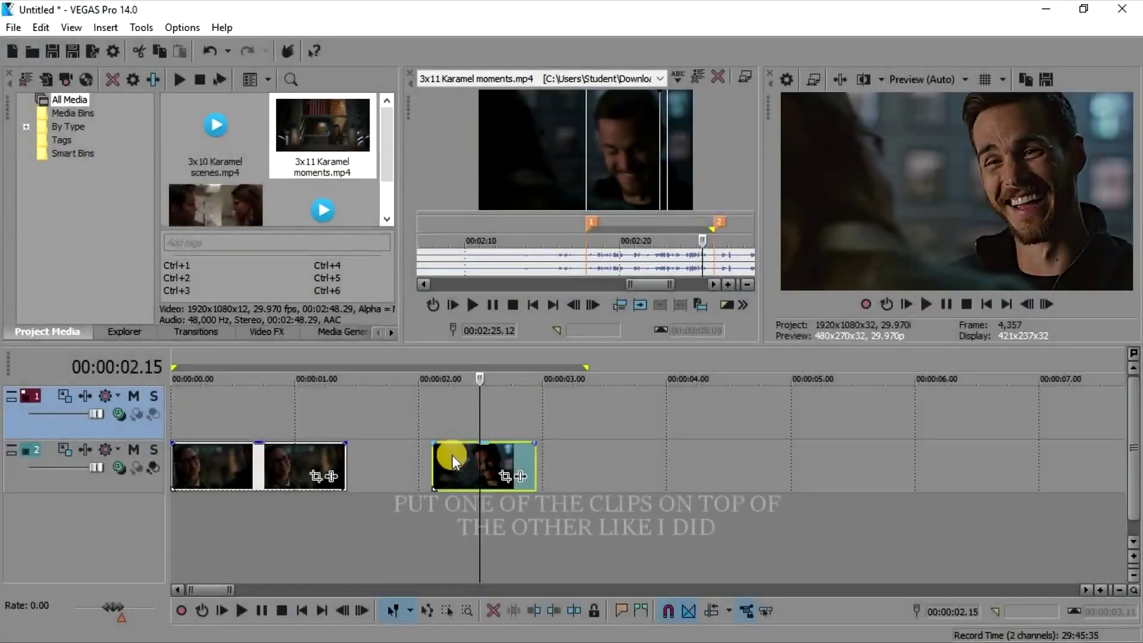
Move the second clip onto the track above the first and set that upper track's compositing mode to Screen.
left_click_drag(449, 454, 365, 402)
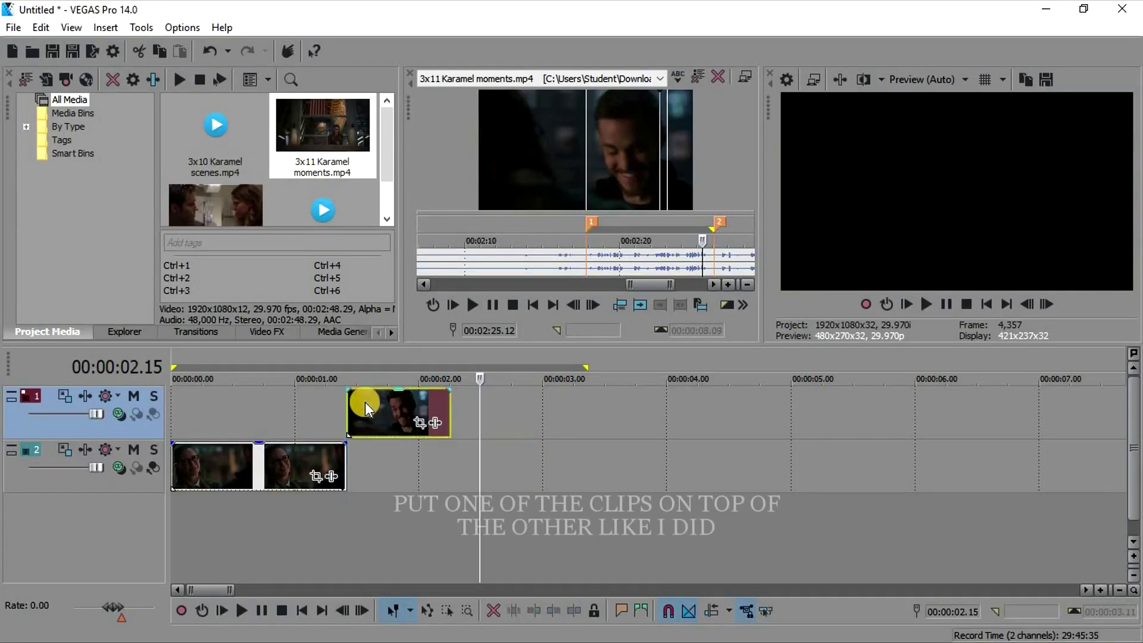
left_click(120, 413)
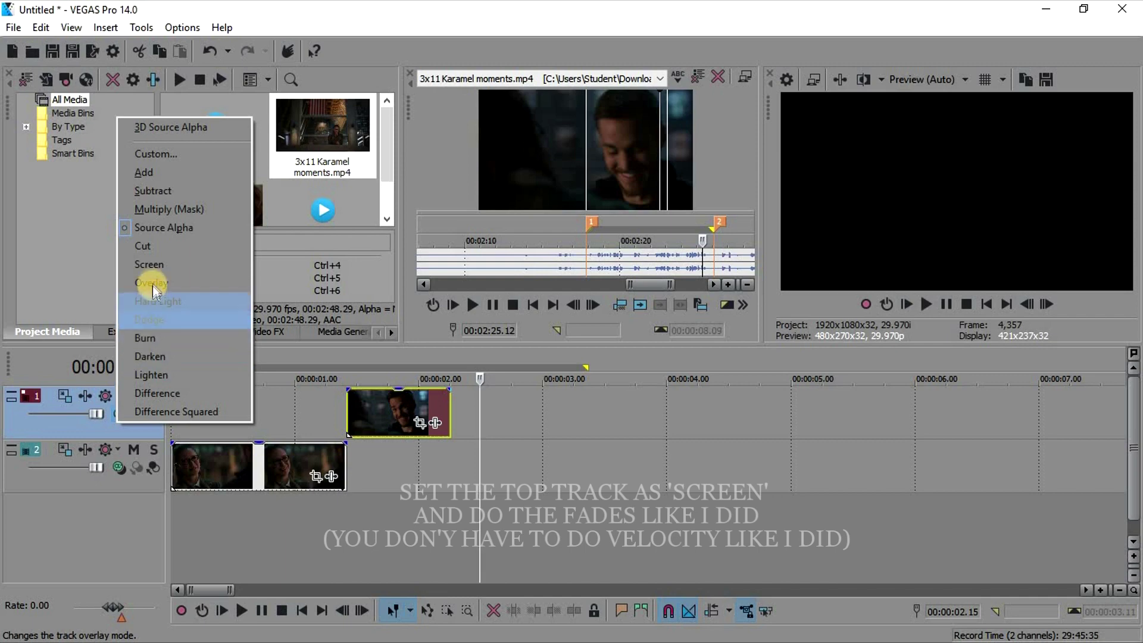
left_click(152, 268)
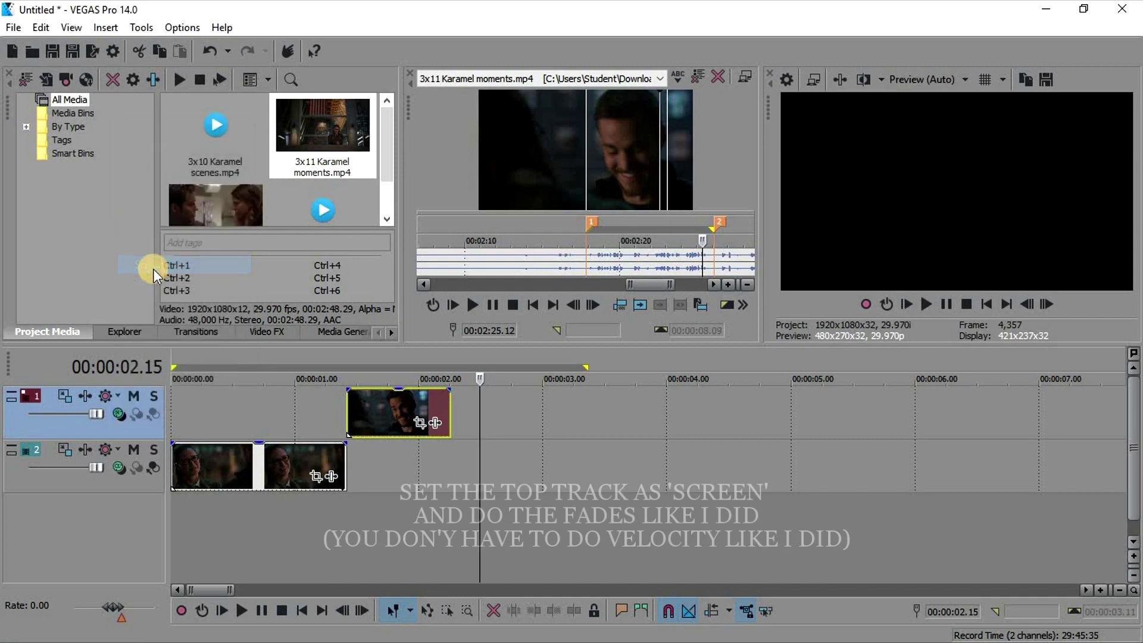
Insert a Velocity envelope on the lower track's clip and lower the envelope to slow the clip down.
left_click(304, 473)
right_click(310, 466)
left_click(557, 462)
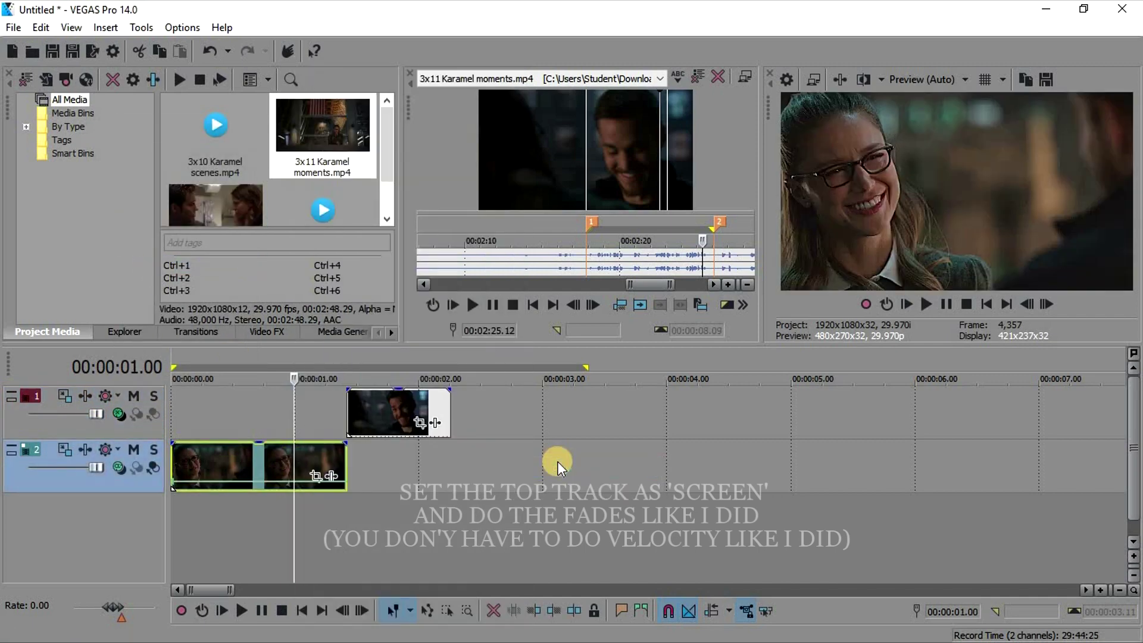
left_click_drag(303, 481, 303, 484)
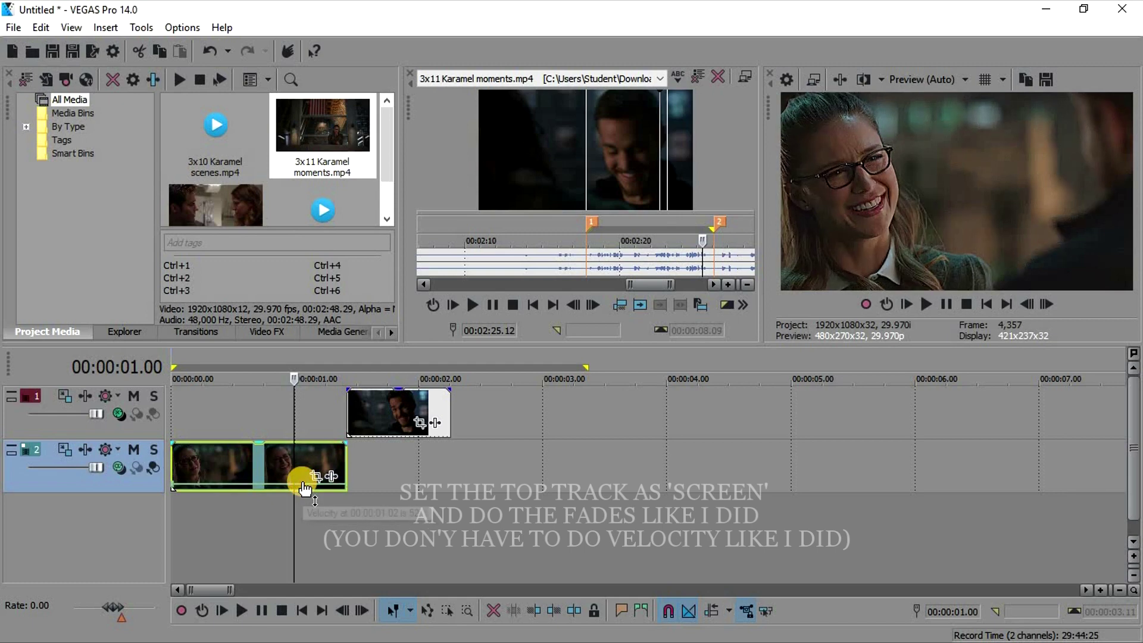
Move the upper clip so it starts at 00:00:01.00, overlapping the lower clip, and extend its end.
left_click_drag(360, 408, 308, 410)
left_click_drag(397, 411, 445, 410)
Insert a Velocity envelope on the upper track's clip and lower the envelope to slow the clip down.
left_click(381, 408)
right_click(382, 412)
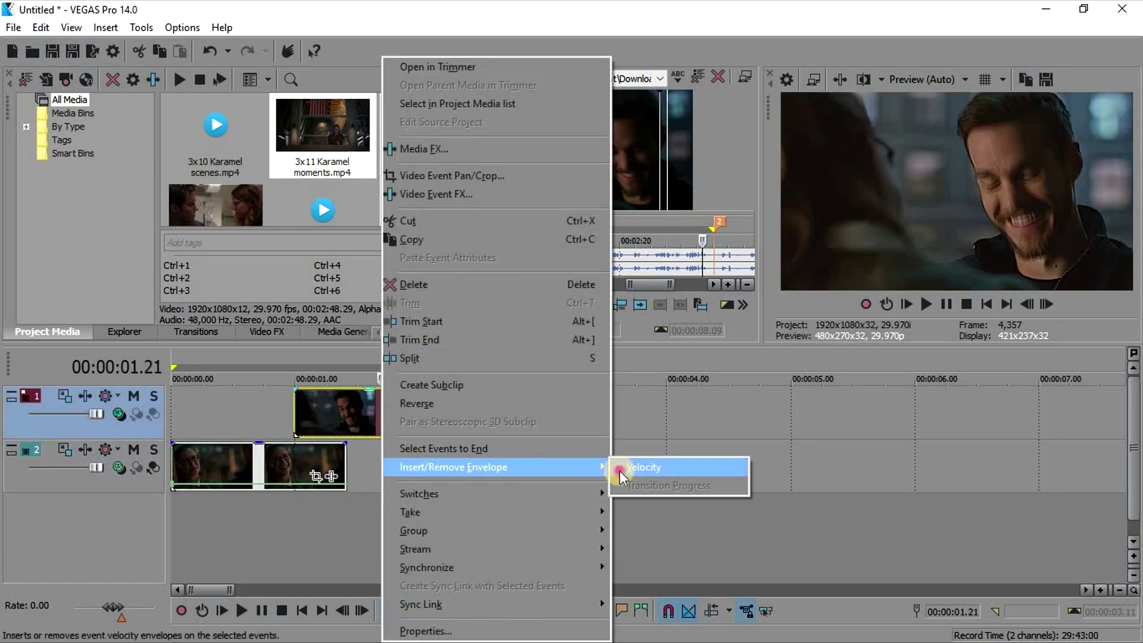
left_click(619, 470)
double_click(405, 430)
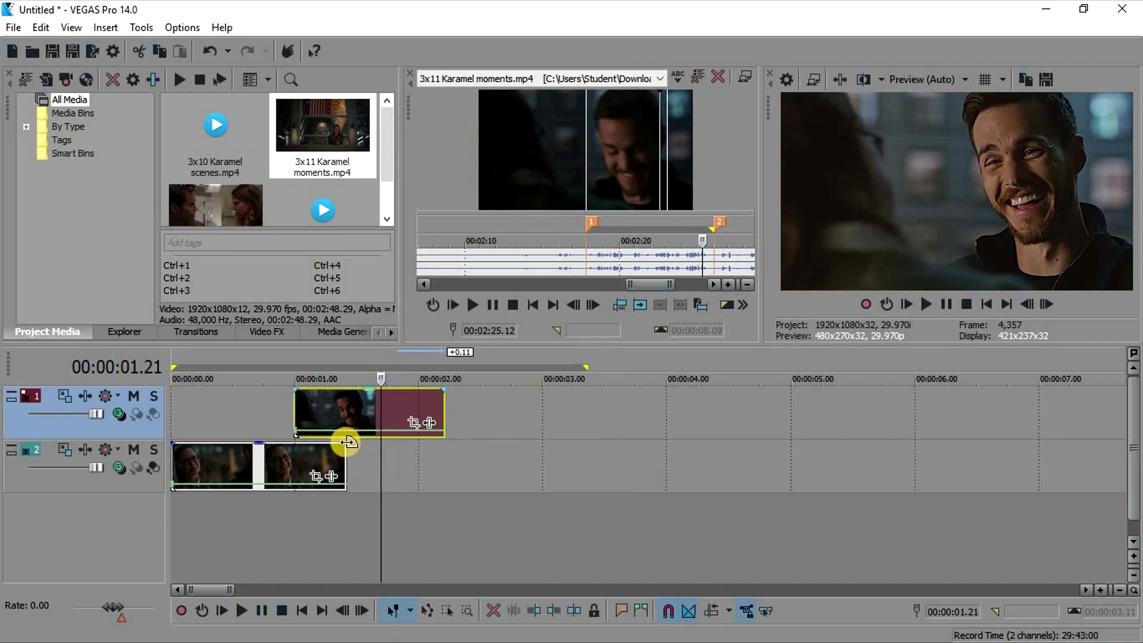
Add a fade-out to the lower clip starting at 00:00:01.00 and check the overlap frame by frame.
left_click_drag(351, 441, 293, 451)
left_click(276, 454)
left_click(1045, 307)
left_click(1045, 307)
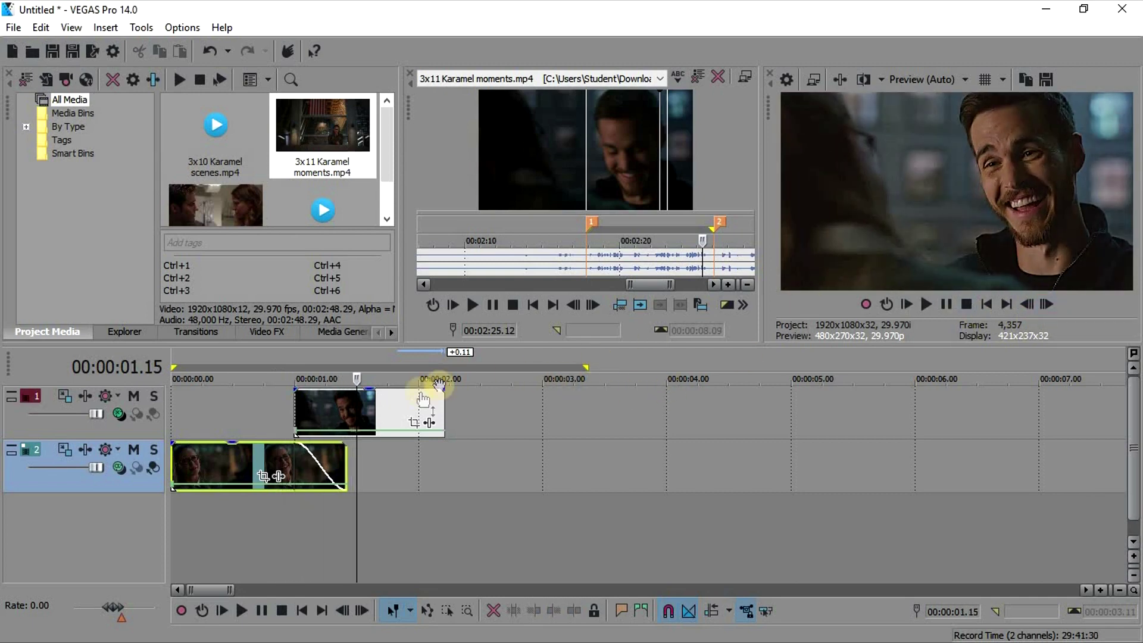
Extend the ends of both clips and lengthen the lower clip's fade-out so it begins at 00:00:01.00.
left_click_drag(344, 460, 388, 462)
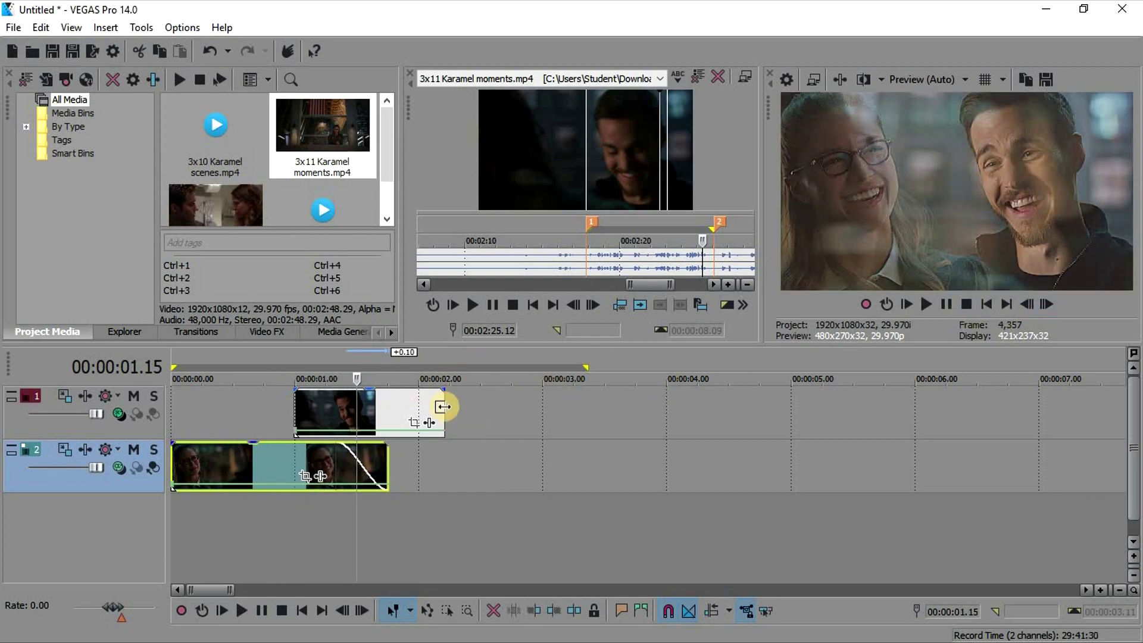
left_click_drag(441, 403, 505, 413)
left_click(335, 458)
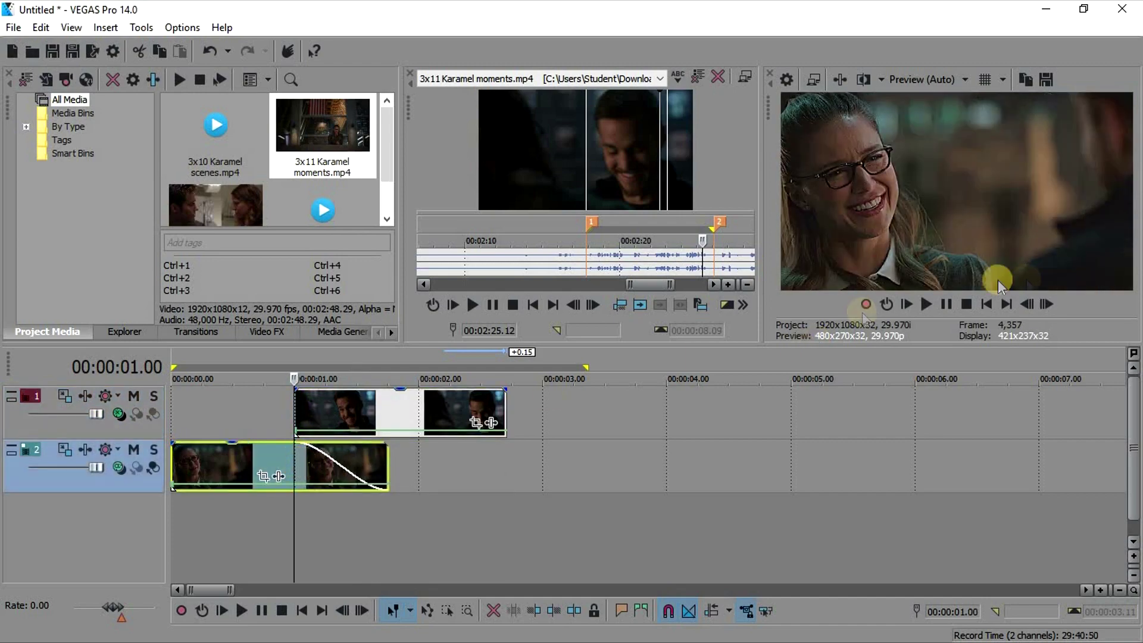
left_click(1045, 305)
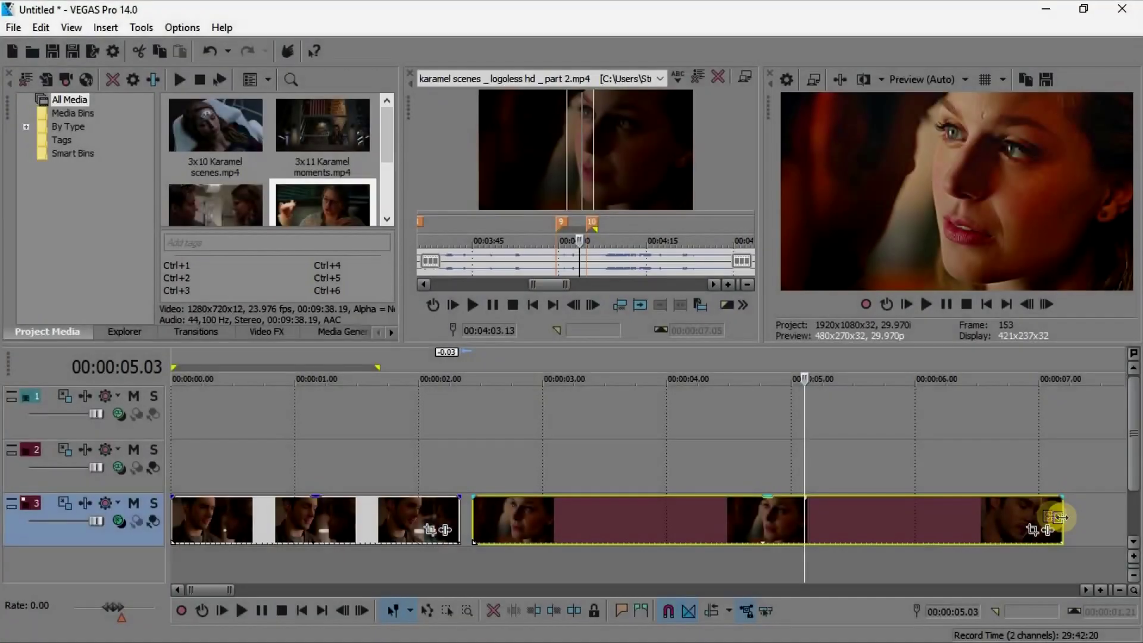
Trim the end of the second clip to 00:00:05.03 and move it onto track 2, overlapping the end of the track 3 clip.
left_click_drag(1057, 517, 805, 517)
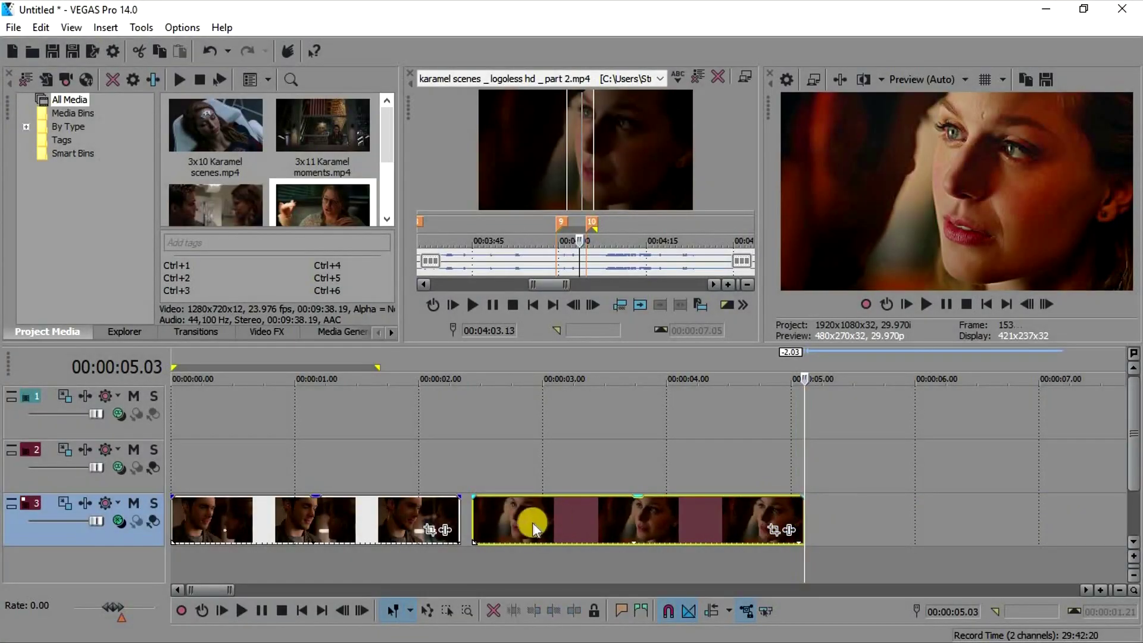
left_click_drag(530, 523, 367, 498)
Add a fade-in to the track 2 clip across the overlap and preview the crossfade.
left_click_drag(400, 444, 459, 444)
left_click(387, 430)
left_click(1042, 304)
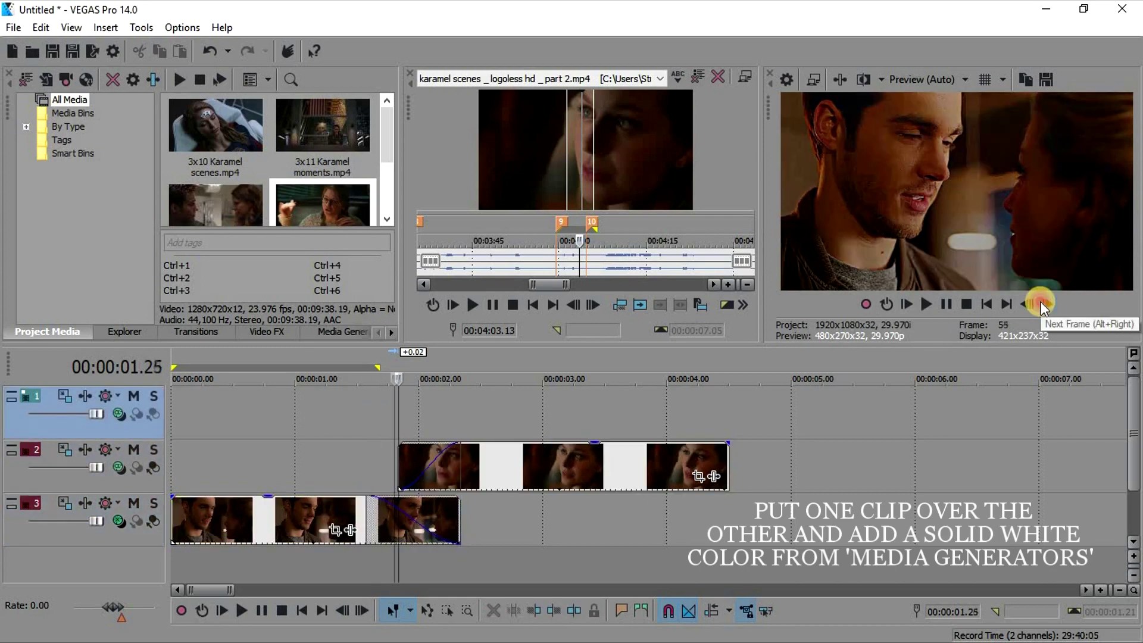
key("space")
Place a White solid color on track 1 and position it over the transition between the two clips.
left_click(343, 332)
left_click_drag(208, 137, 381, 411)
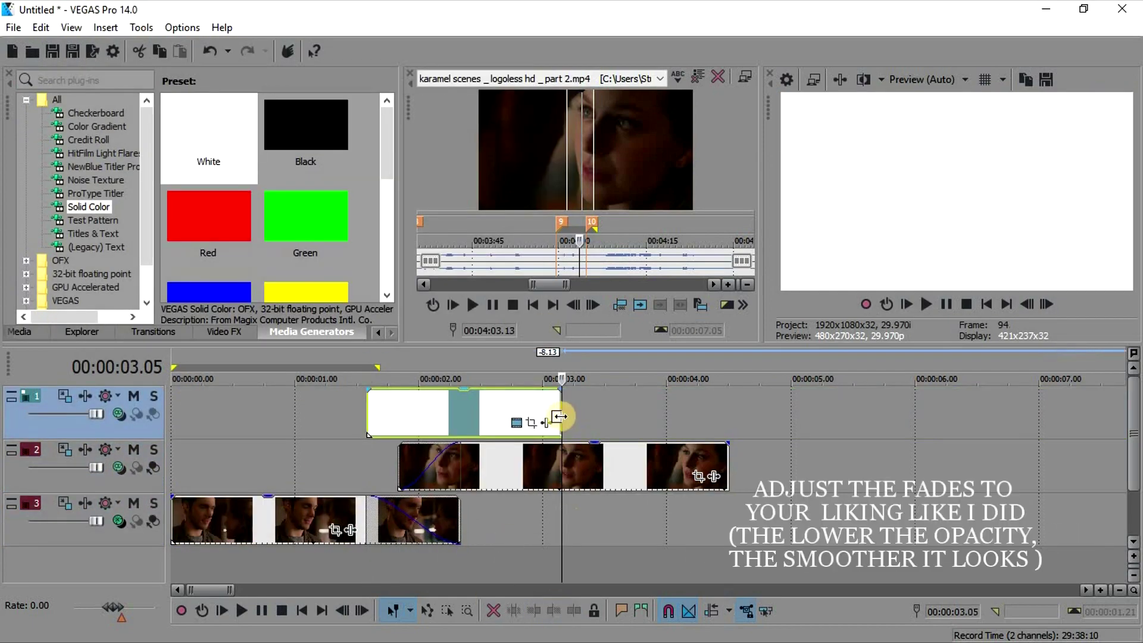
left_click_drag(561, 416, 437, 399)
left_click_drag(371, 390, 398, 415)
left_click_drag(437, 406, 345, 416)
Adjust the fade-in and fade-out of the white solid color around the start of the track 2 clip.
left_click_drag(375, 415, 398, 415)
left_click(347, 452)
left_click(1041, 305)
left_click(398, 398)
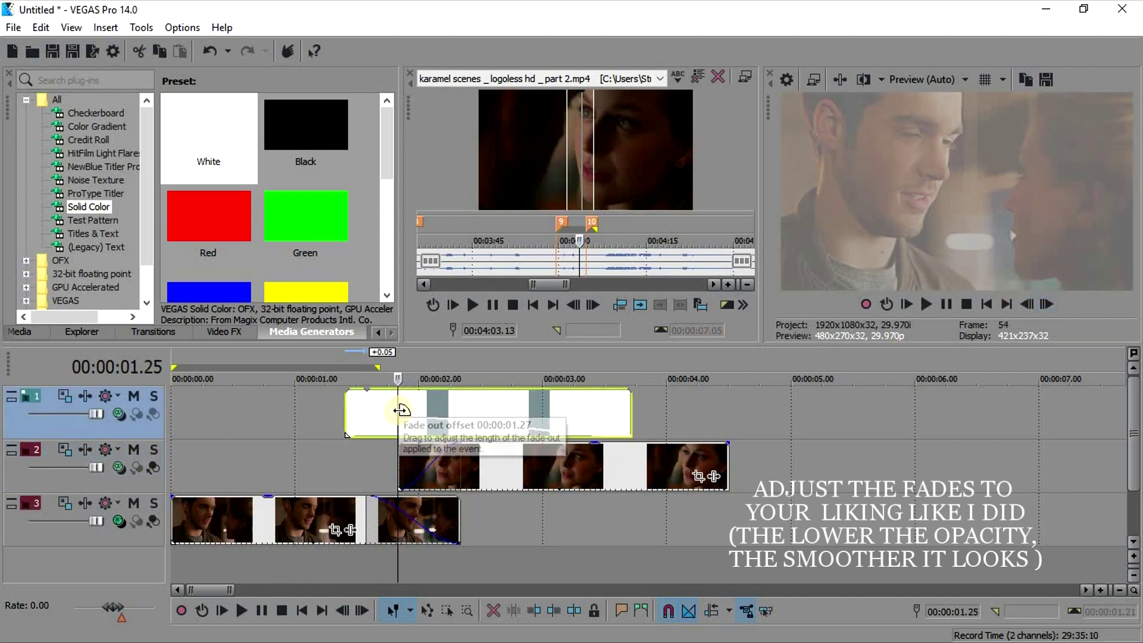
Preview the white flash transition frame by frame and in playback.
left_click(1050, 304)
left_click(1050, 304)
left_click(1051, 304)
left_click(1051, 304)
left_click_drag(731, 461, 164, 511)
key("space")
key("space")
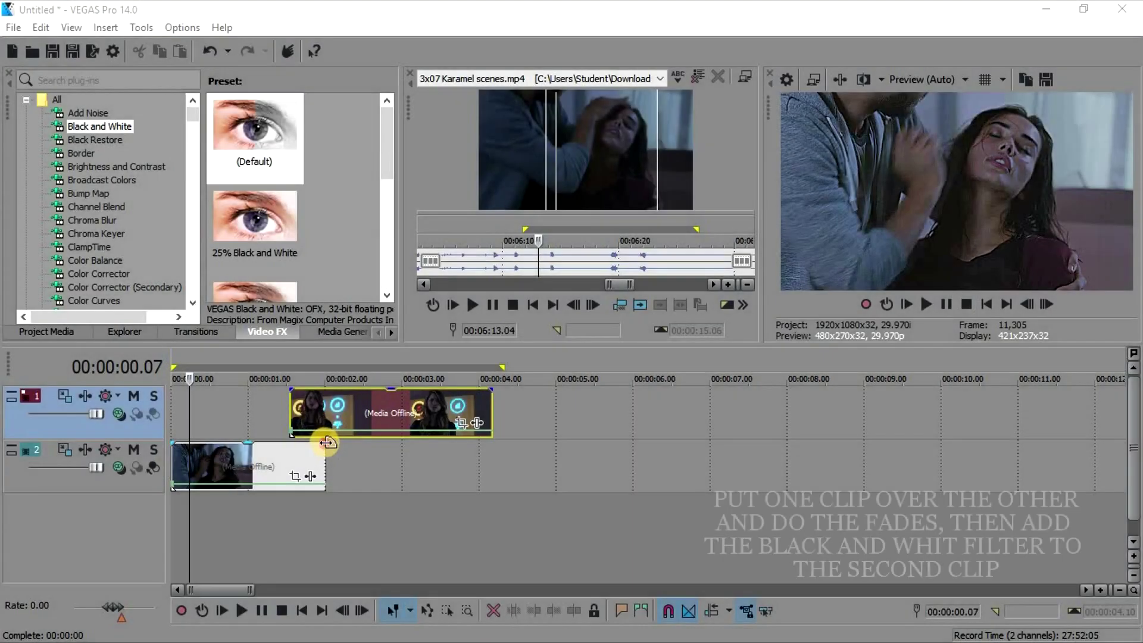
Fade out the lower clip and fade in the upper clip where they overlap, and check the transition.
left_click_drag(327, 443, 269, 445)
left_click_drag(291, 390, 334, 405)
left_click(340, 448)
left_click(218, 431)
left_click(388, 439)
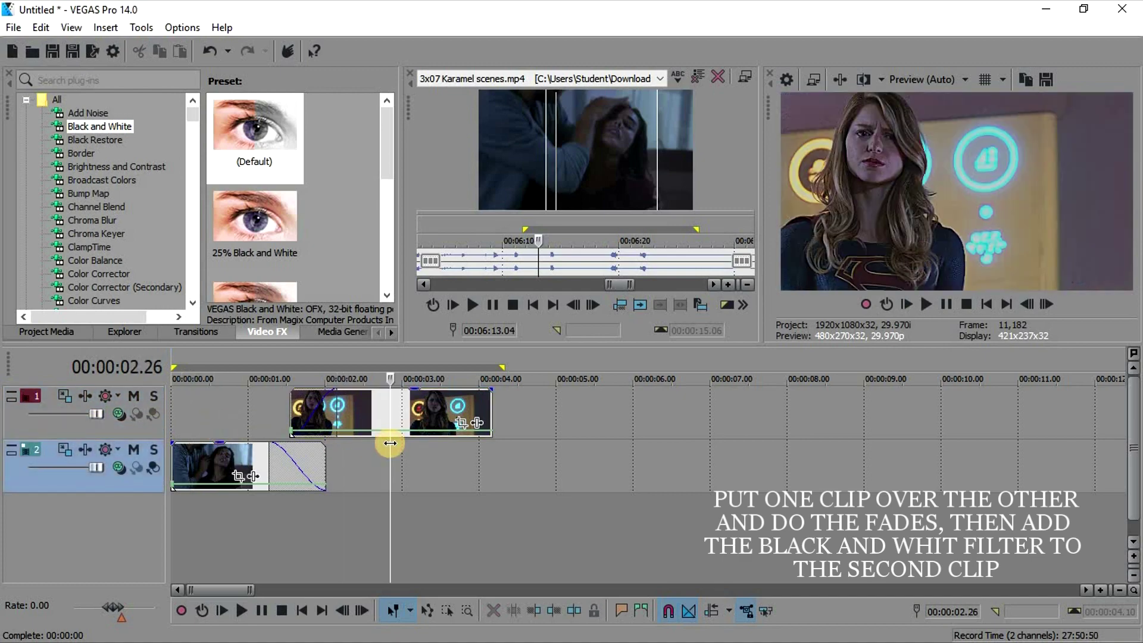
Apply the default Black and White effect to the upper clip, enable Blend amount animation, and set its first keyframe to 0.
left_click_drag(238, 127, 366, 402)
left_click(365, 146)
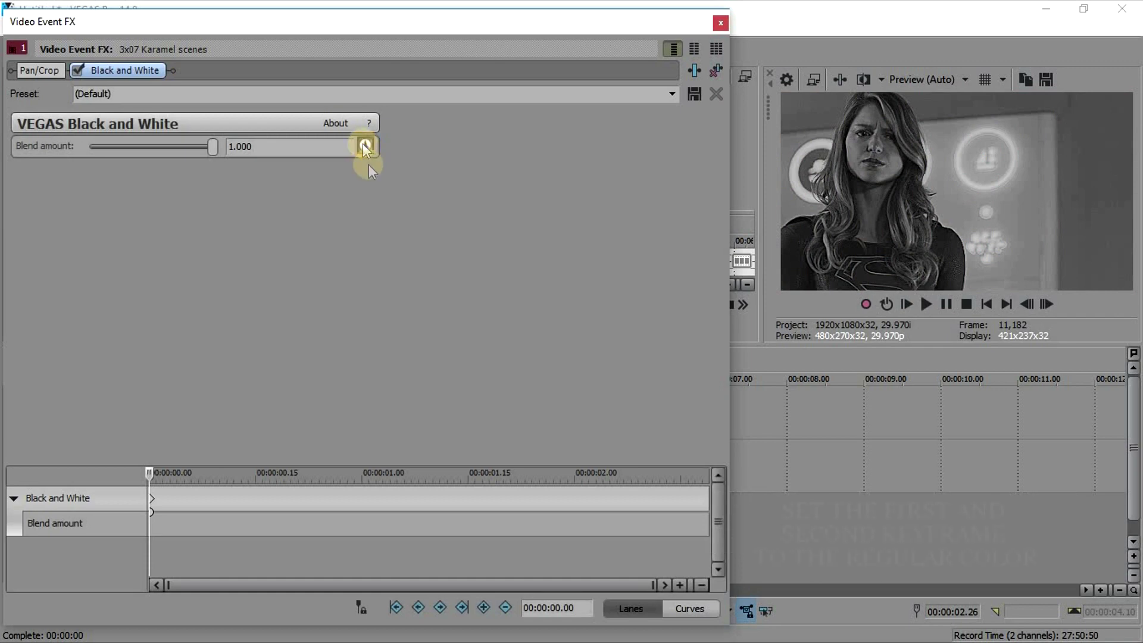
left_click(152, 514)
left_click_drag(211, 146, 81, 152)
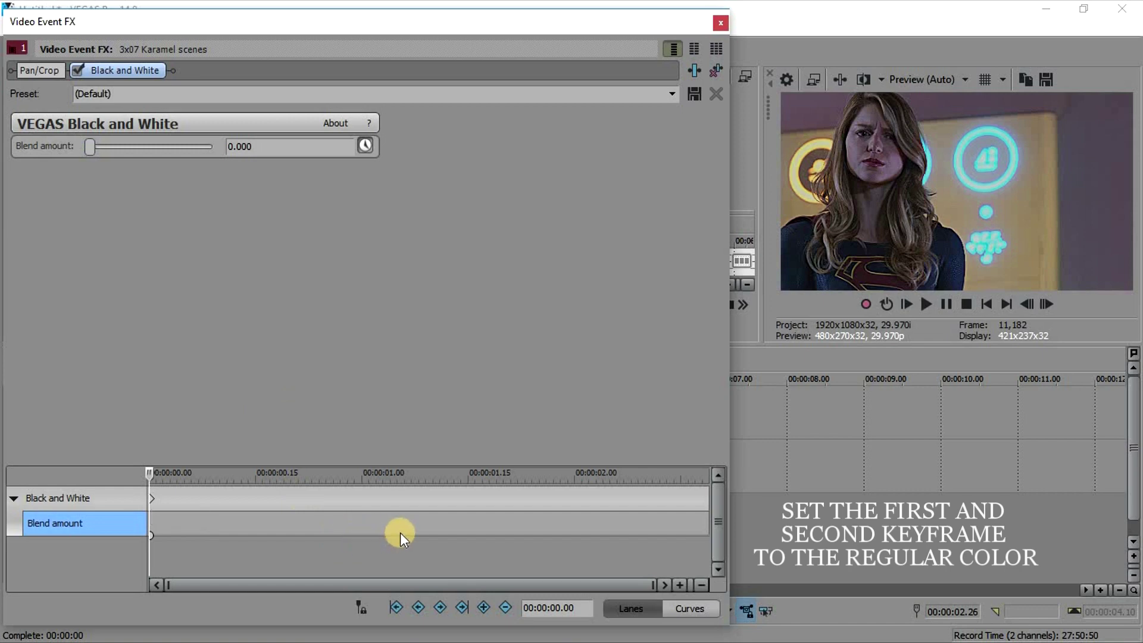
Add Blend amount keyframes of 0 at 00:00:01.03 and 1.000 at 00:00:01.20.
double_click(383, 534)
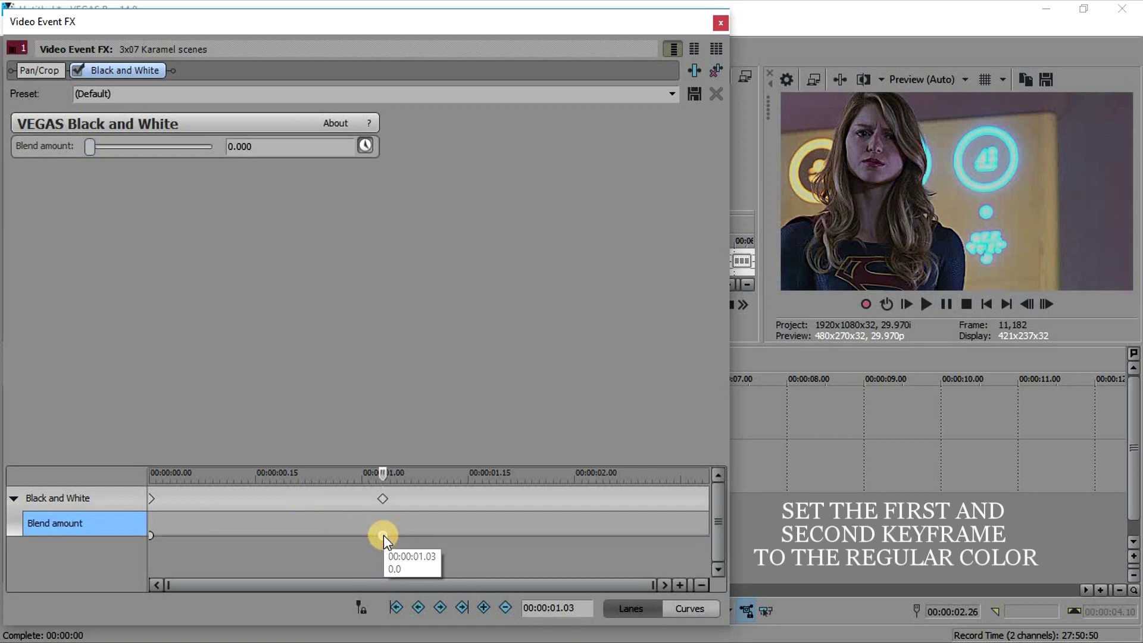
double_click(501, 534)
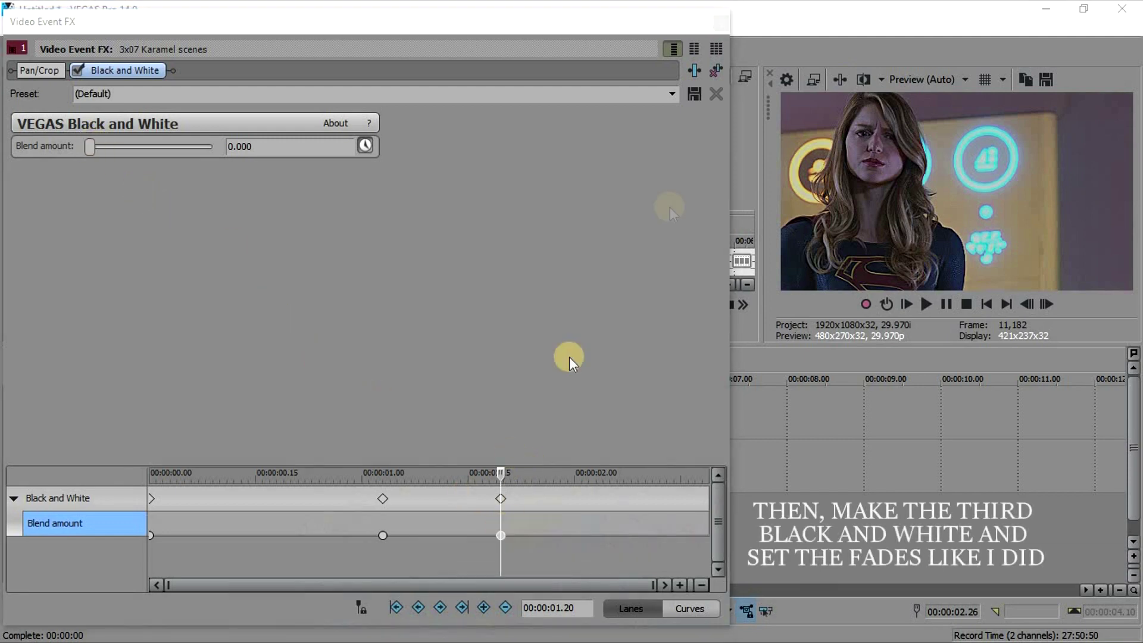
left_click(501, 534)
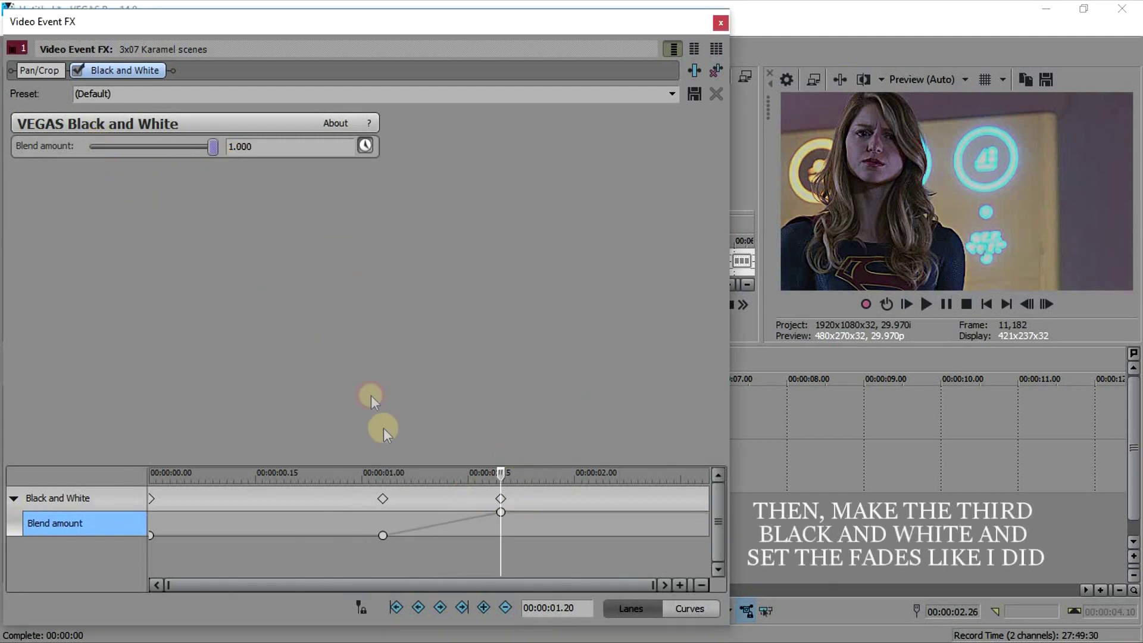
Set the Blend amount keyframe at 00:00:01.03 to Slow Fade and the one at 00:00:01.20 to Smooth Fade.
left_click(384, 535)
right_click(384, 535)
left_click(444, 442)
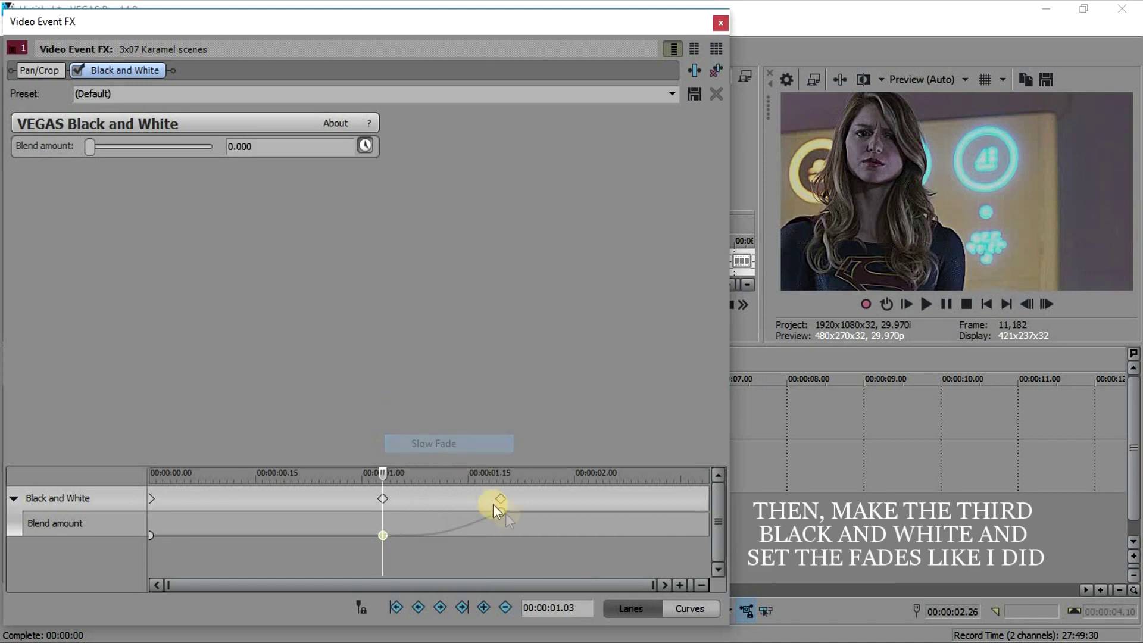
left_click(501, 513)
right_click(502, 513)
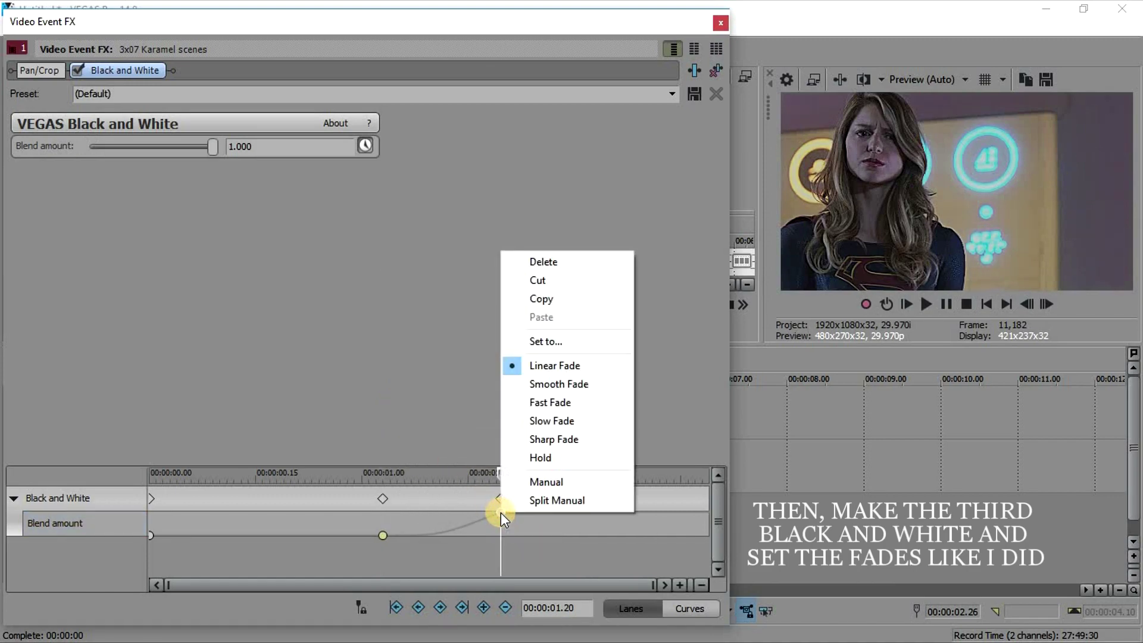
left_click(566, 384)
left_click(721, 22)
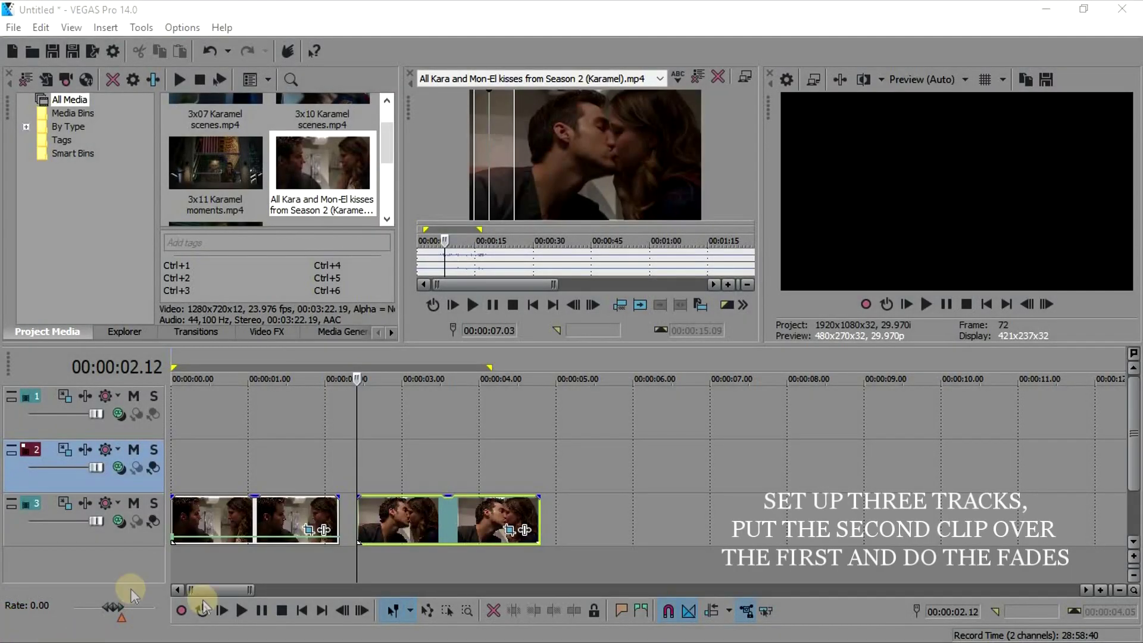
Move the second clip to the middle track so it overlaps the first clip's end, fading the first out and the second in.
left_click(235, 512)
left_click(391, 522)
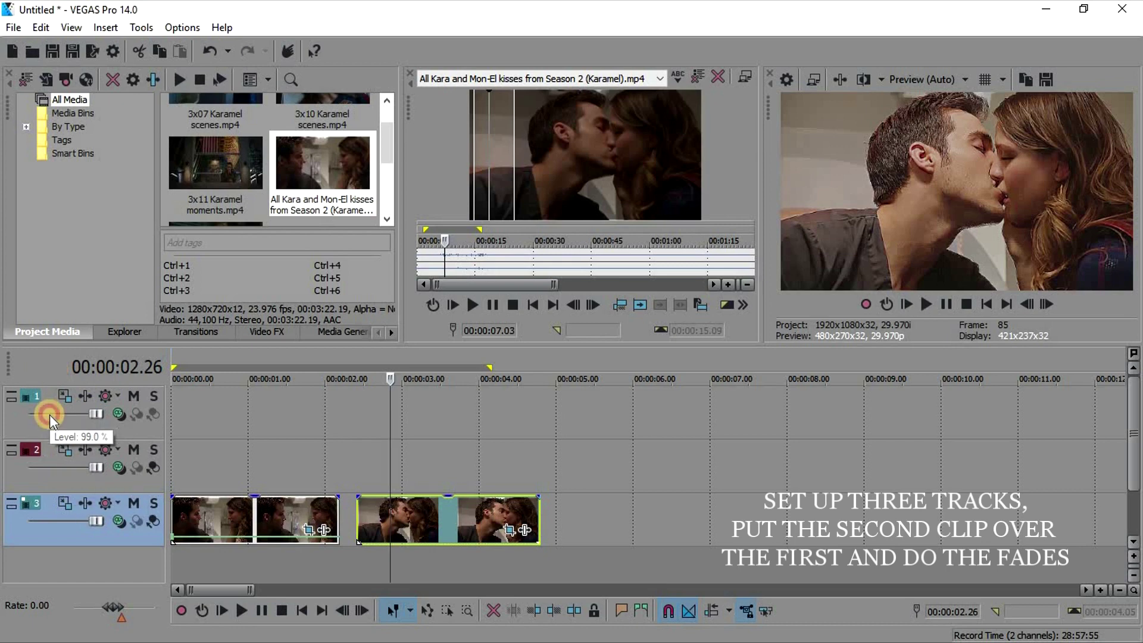
left_click(391, 521)
left_click_drag(305, 450, 285, 506)
left_click_drag(345, 461, 334, 446)
left_click(369, 466)
Apply the Black and White effect to the second clip and check it in the preview.
left_click(268, 331)
left_click_drag(100, 126, 378, 473)
left_click(718, 21)
left_click(244, 433)
left_click(381, 426)
Place a White Solid Color on the top track over both clips and trim its end to before the second clip's end.
left_click(322, 333)
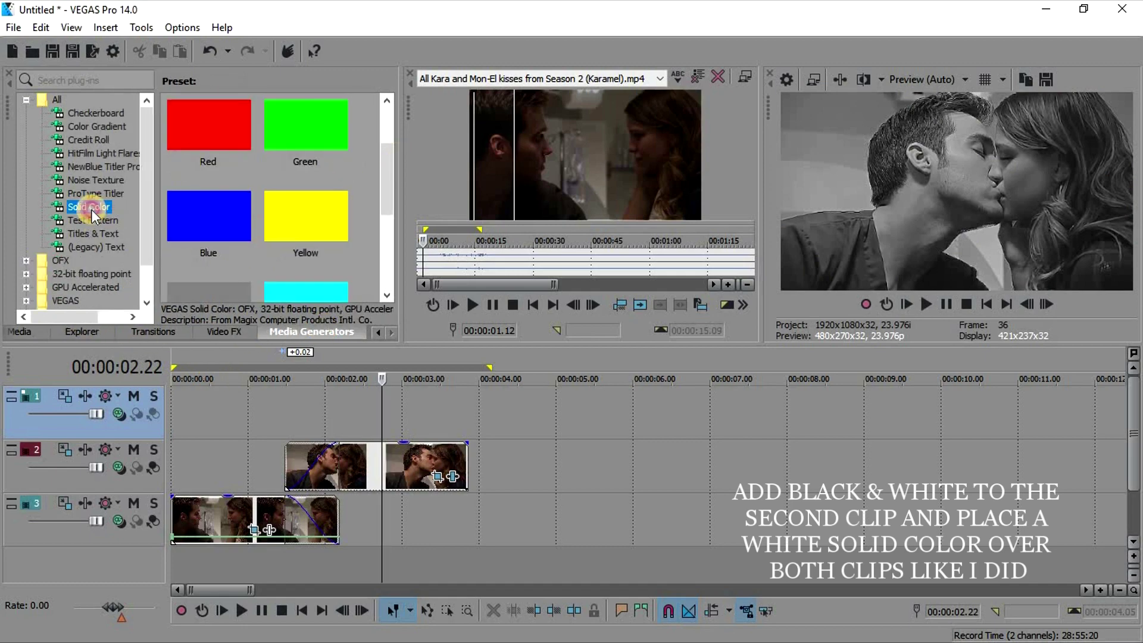
scroll(383, 179, "down", 2)
scroll(383, 178, "up", 3)
left_click_drag(208, 128, 295, 402)
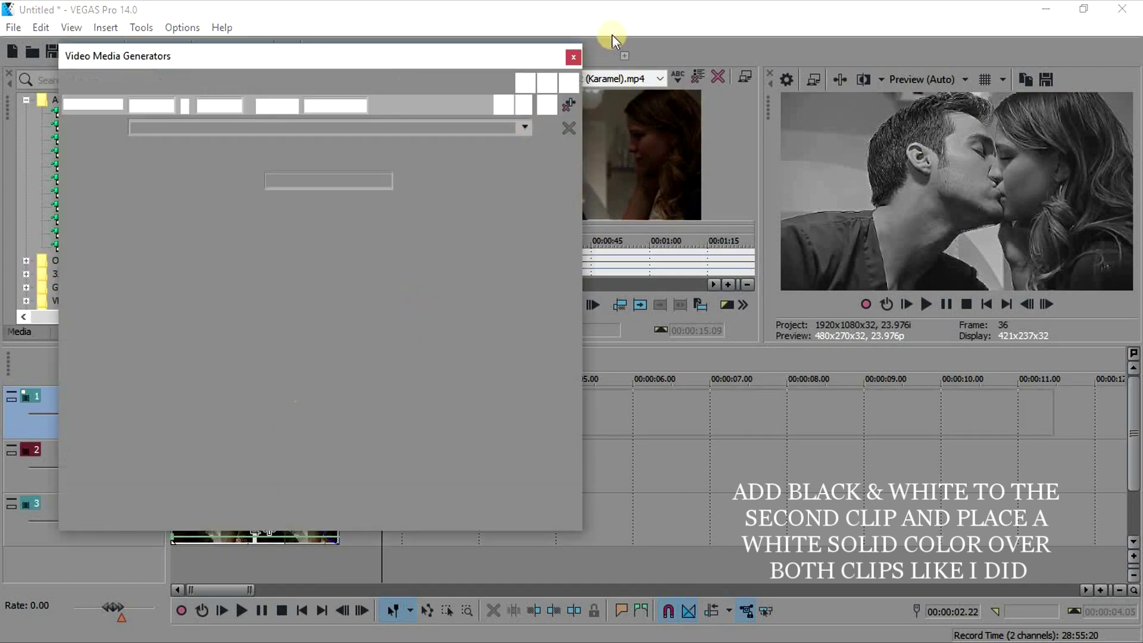
left_click(573, 58)
left_click_drag(1053, 414, 427, 386)
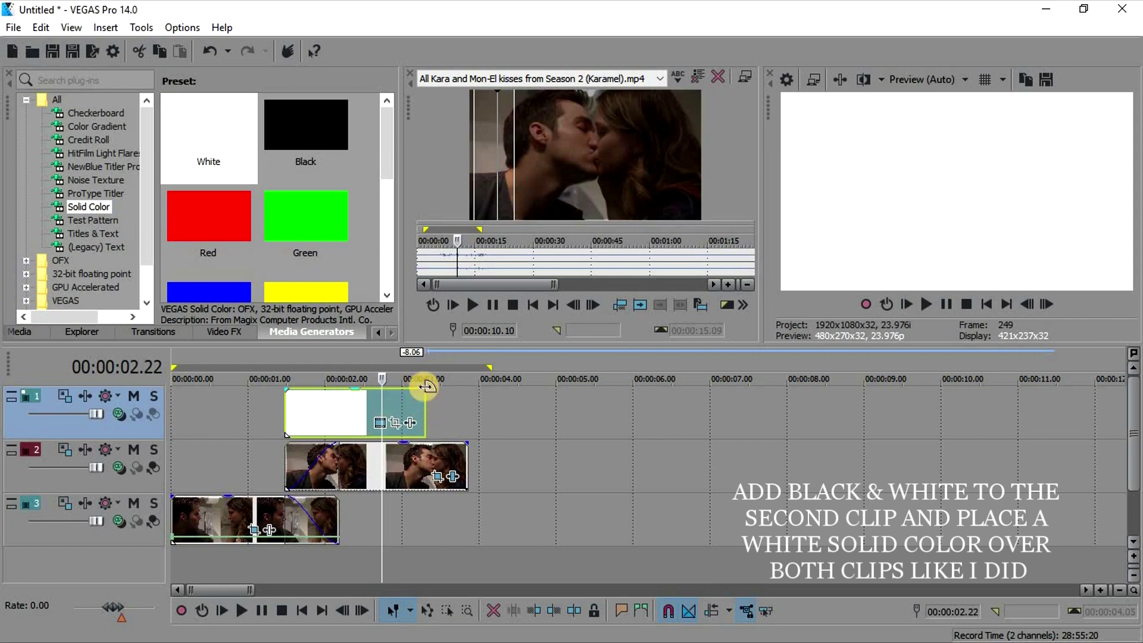
Lower the white solid's opacity and stretch its fade-out back toward its beginning.
left_click_drag(358, 395, 356, 421)
left_click_drag(421, 389, 311, 411)
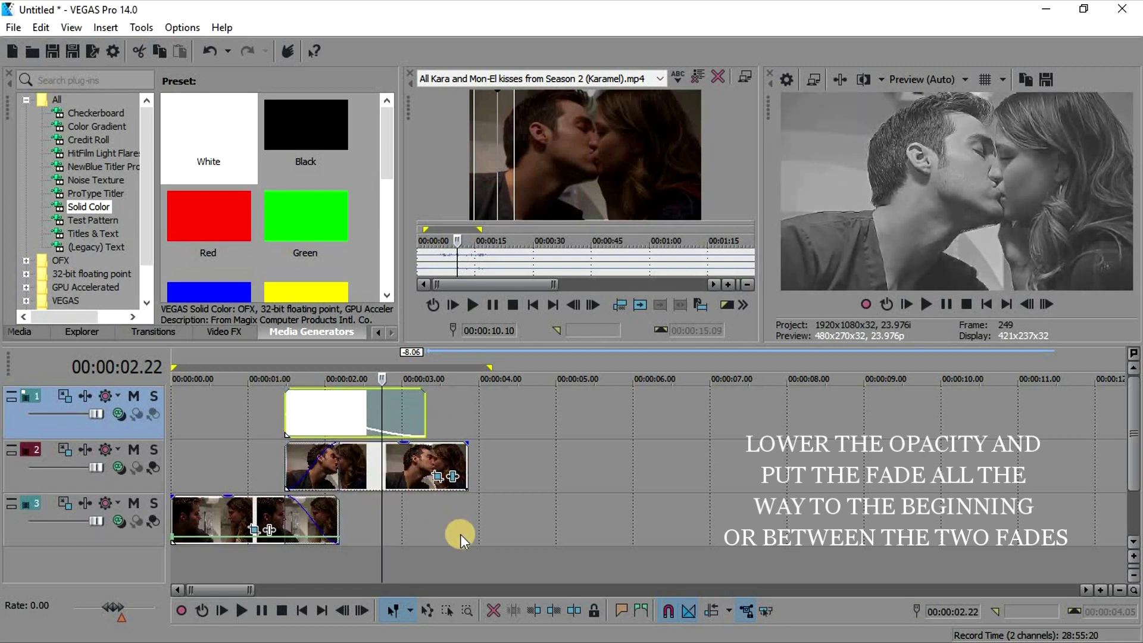
Extend the white solid's start to before the second clip begins, and check the transition frame by frame.
left_click(285, 472)
left_click_drag(287, 425, 261, 425)
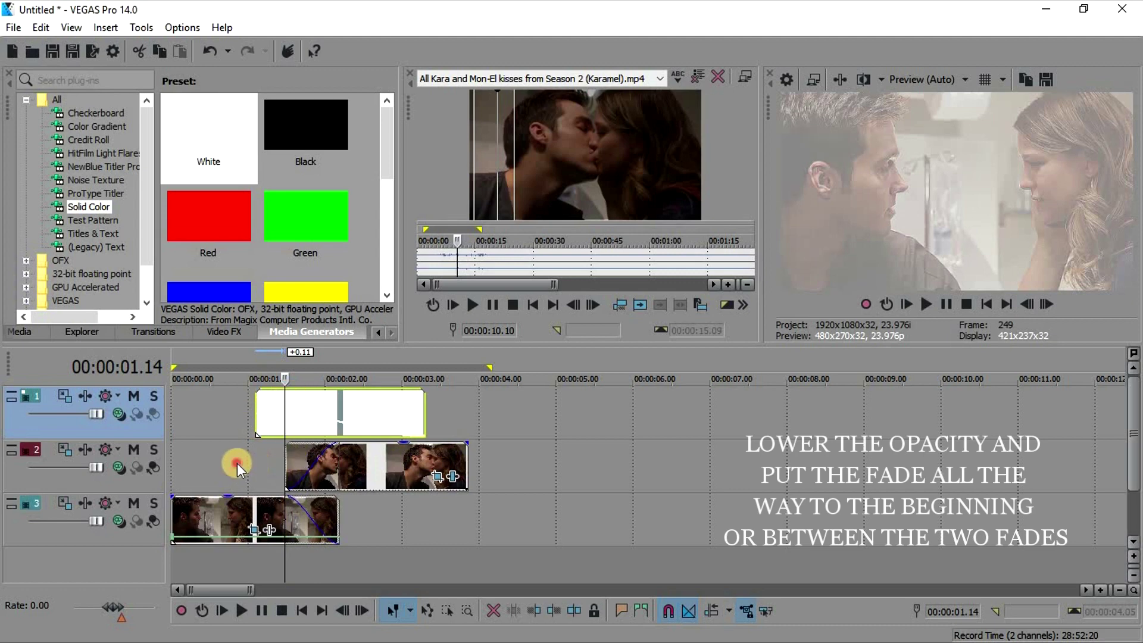
left_click(238, 468)
left_click(1042, 307)
left_click(1042, 307)
left_click(1041, 307)
left_click(1042, 307)
left_click(1041, 307)
left_click(1042, 307)
left_click(1042, 307)
left_click(1042, 307)
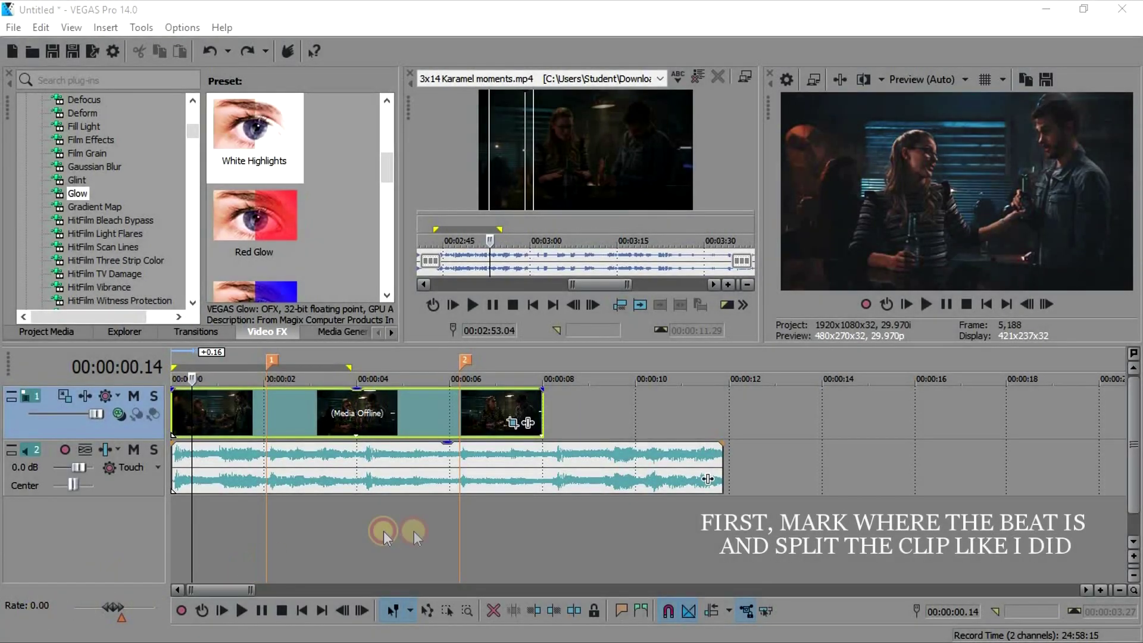
Split the video clip at beat markers 1 and 2.
left_click(456, 531)
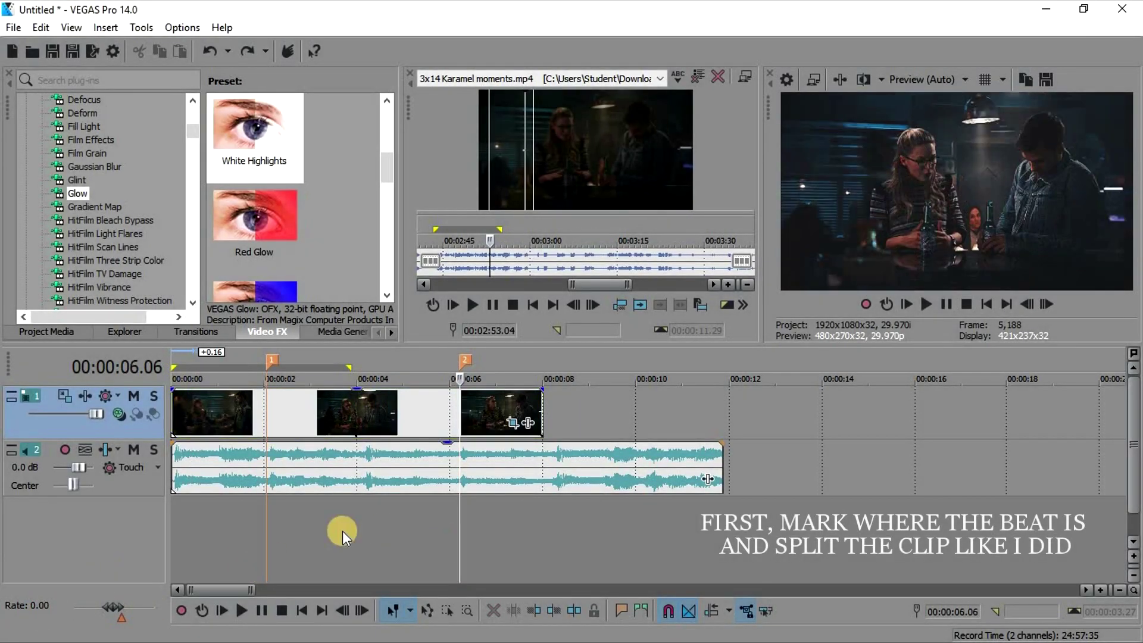
left_click(263, 419)
left_click(575, 611)
key("ctrl+Right")
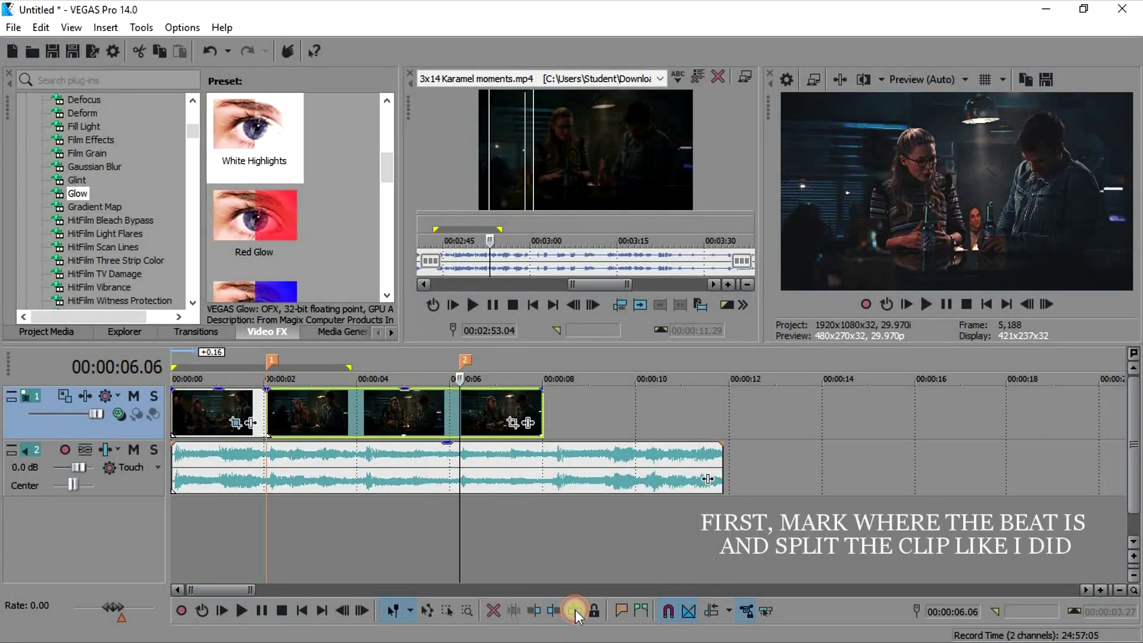
Apply the Glow effect to the middle clip and choose preset 4.
left_click(318, 420)
left_click_drag(387, 169, 384, 228)
left_click_drag(266, 244, 417, 423)
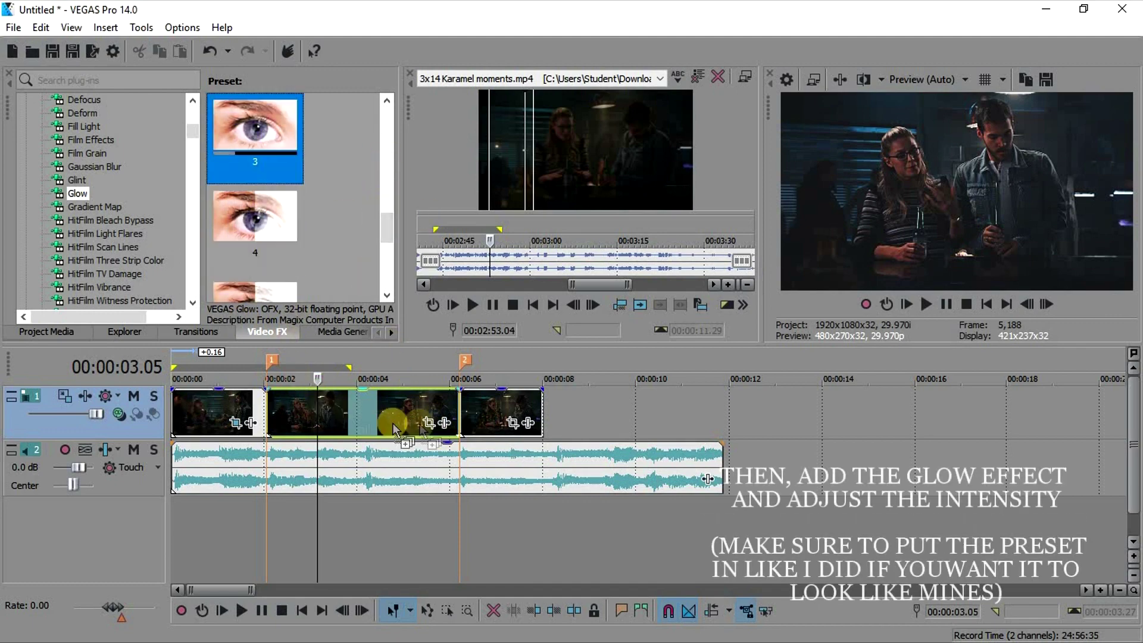
left_click(671, 94)
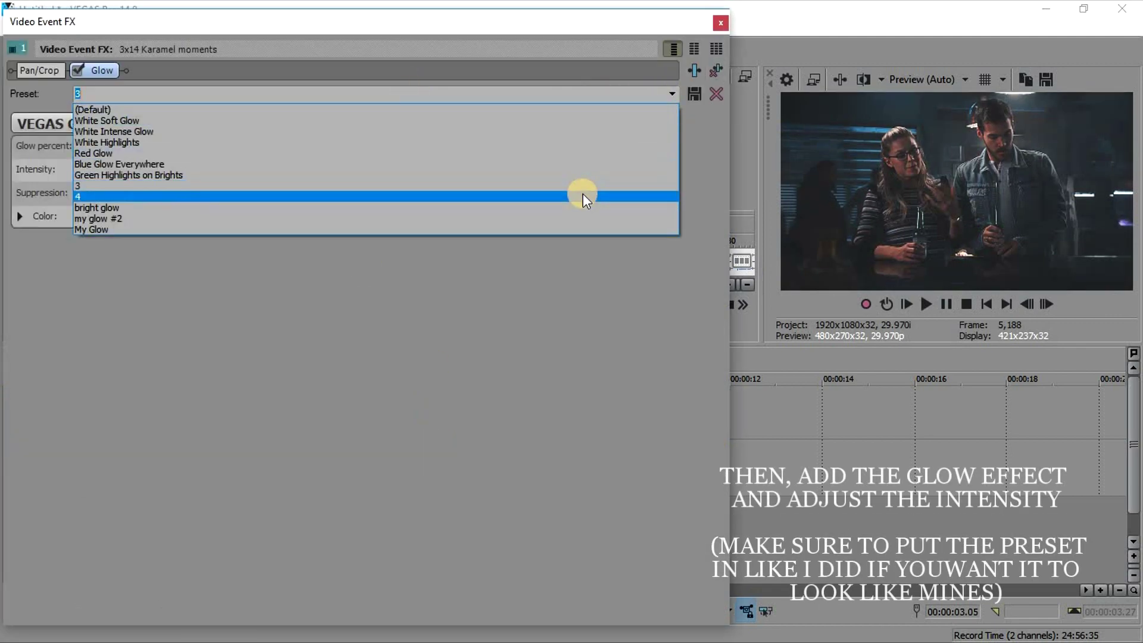
left_click(582, 194)
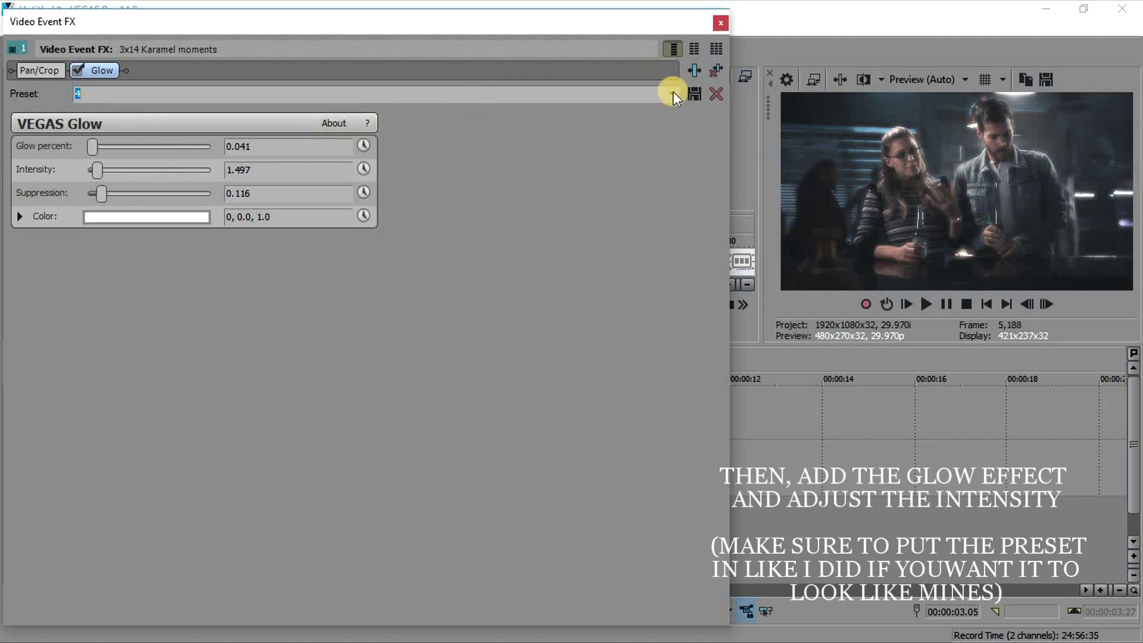
Animate the middle clip's glow Intensity, adding a keyframe at 00:00:00.27 lowered to the minimum.
left_click(363, 169)
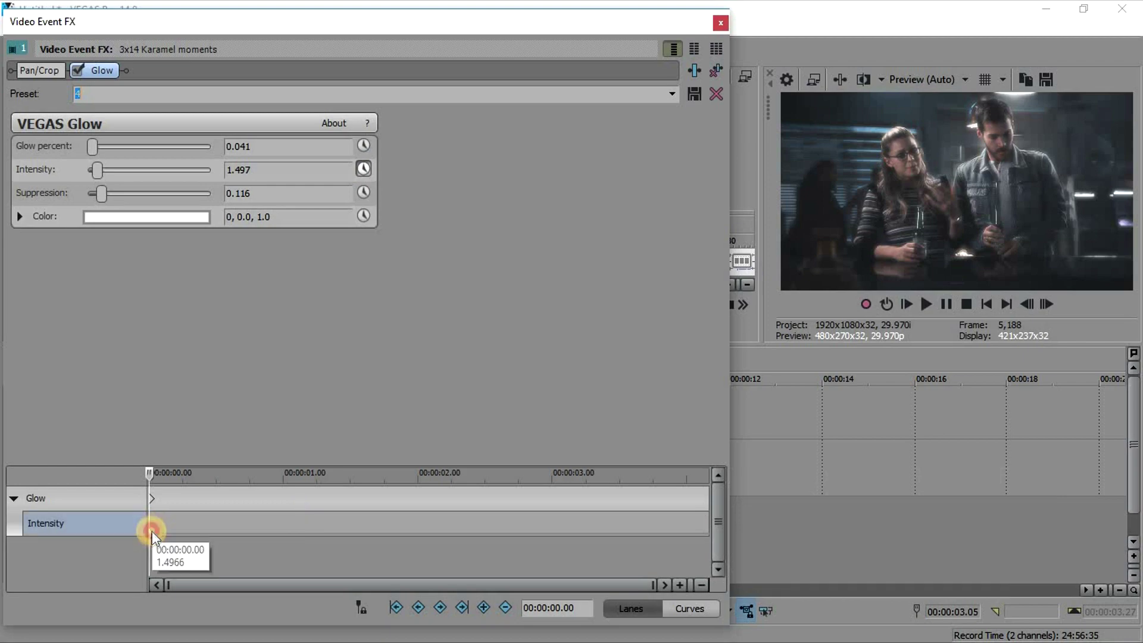
double_click(272, 533)
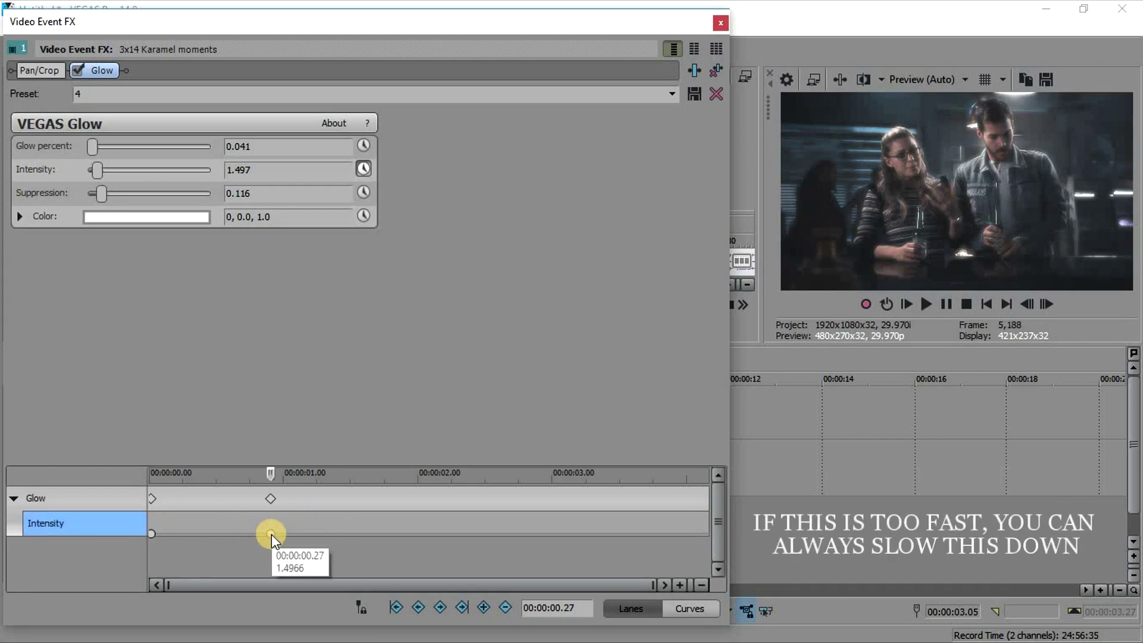
left_click_drag(99, 169, 88, 169)
left_click(719, 23)
Apply Glow preset 4 to the last clip and animate its Intensity down to the minimum at 00:00:00.03.
left_click(478, 412)
left_click_drag(258, 217, 479, 403)
left_click(362, 169)
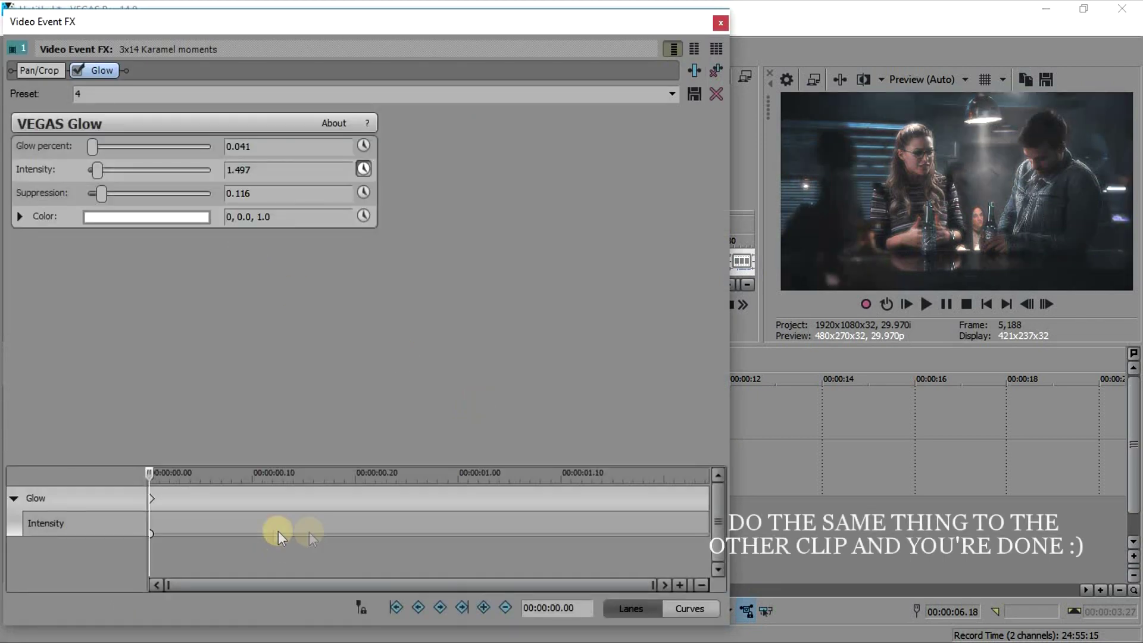
double_click(180, 533)
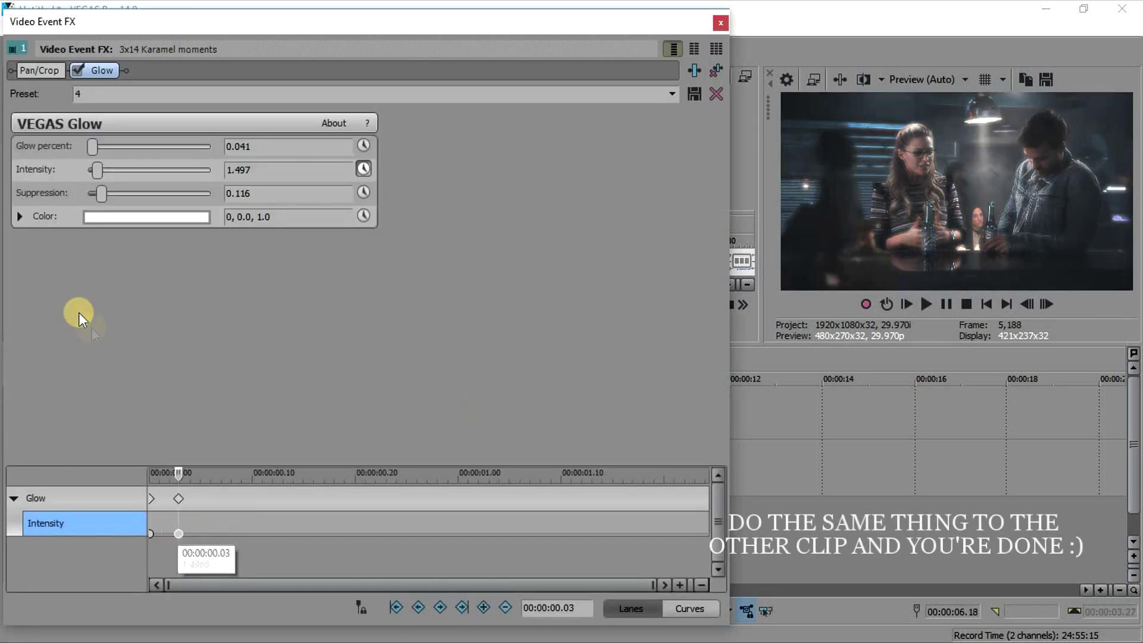
left_click_drag(97, 171, 87, 171)
Set the last clip's first Intensity keyframe to Fast Fade, and shorten the audio clip toward the end of the video.
left_click(152, 534)
right_click(152, 534)
left_click(213, 420)
left_click(720, 23)
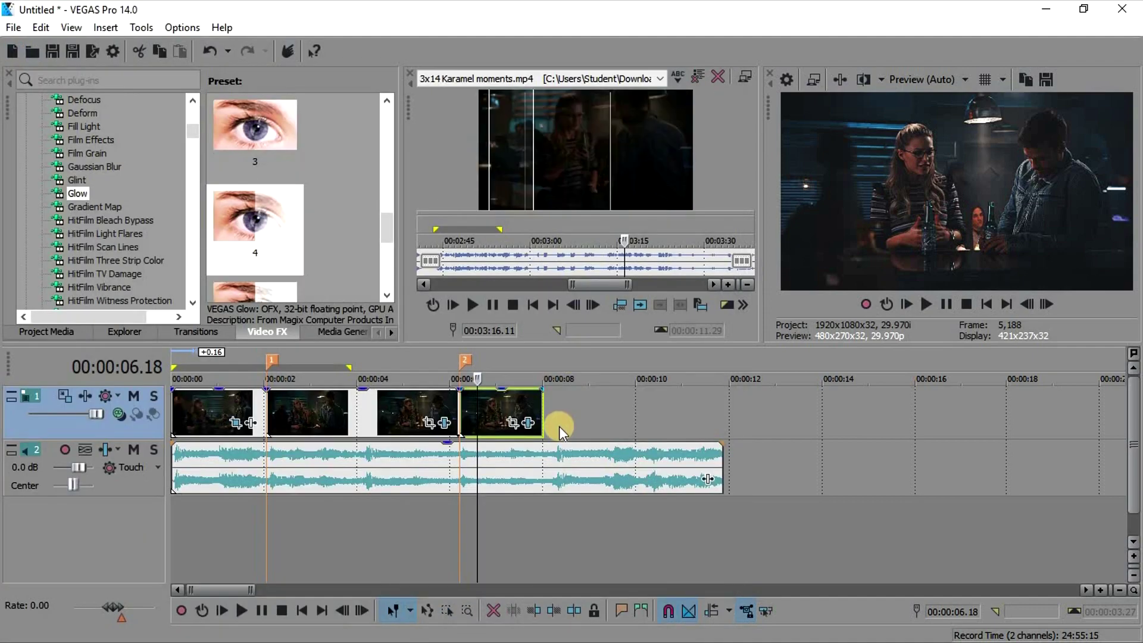
left_click_drag(709, 467, 592, 467)
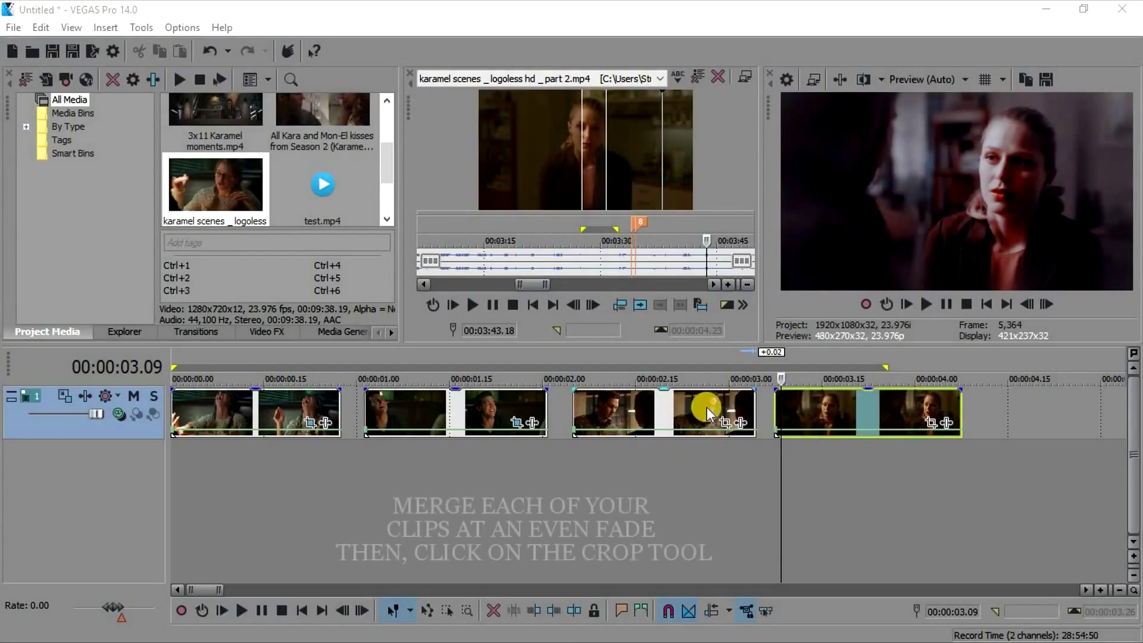
Overlap the four clips one after another with even crossfades of about 10 frames each.
left_click_drag(402, 408, 352, 419)
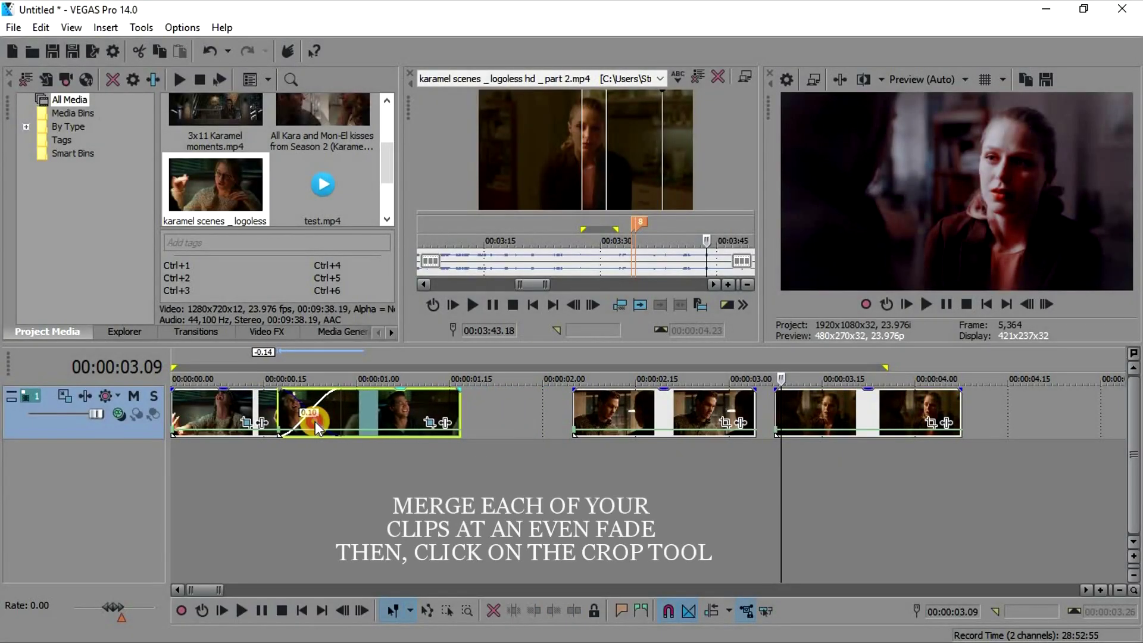
left_click_drag(631, 412, 456, 417)
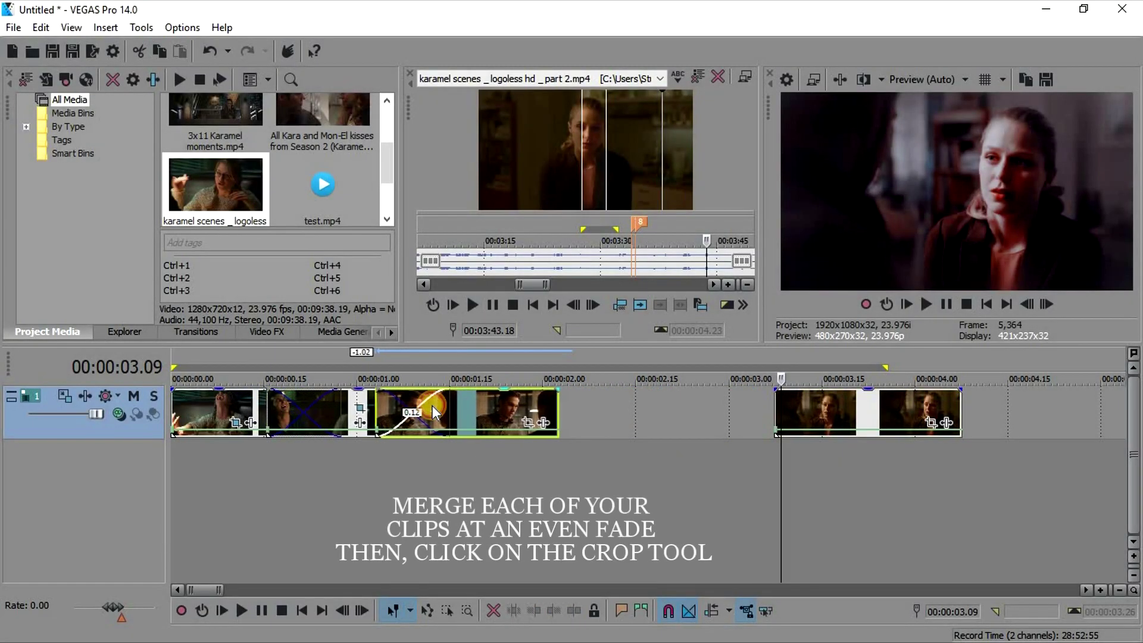
left_click_drag(524, 403, 560, 404)
left_click_drag(373, 401, 390, 408)
left_click_drag(489, 413, 476, 416)
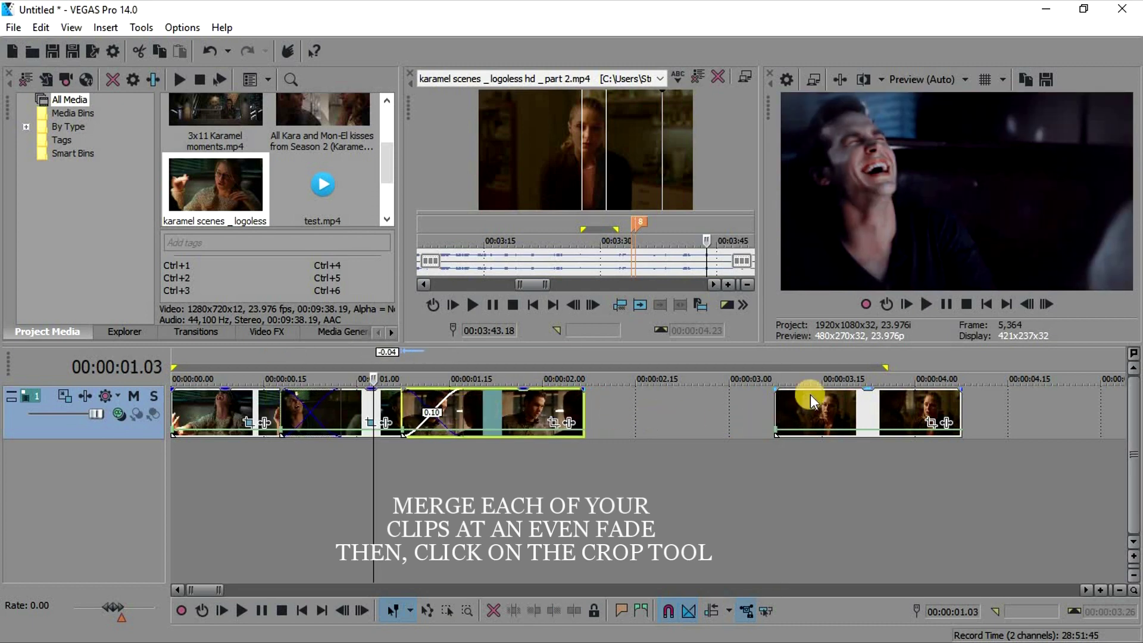
left_click_drag(813, 401, 564, 419)
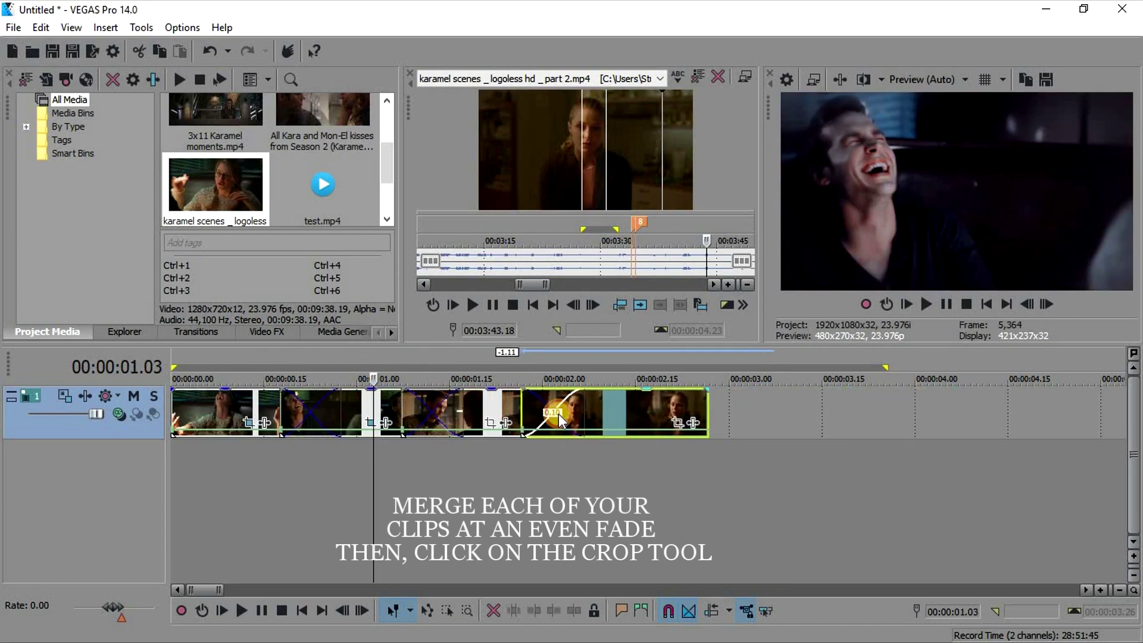
left_click(561, 472)
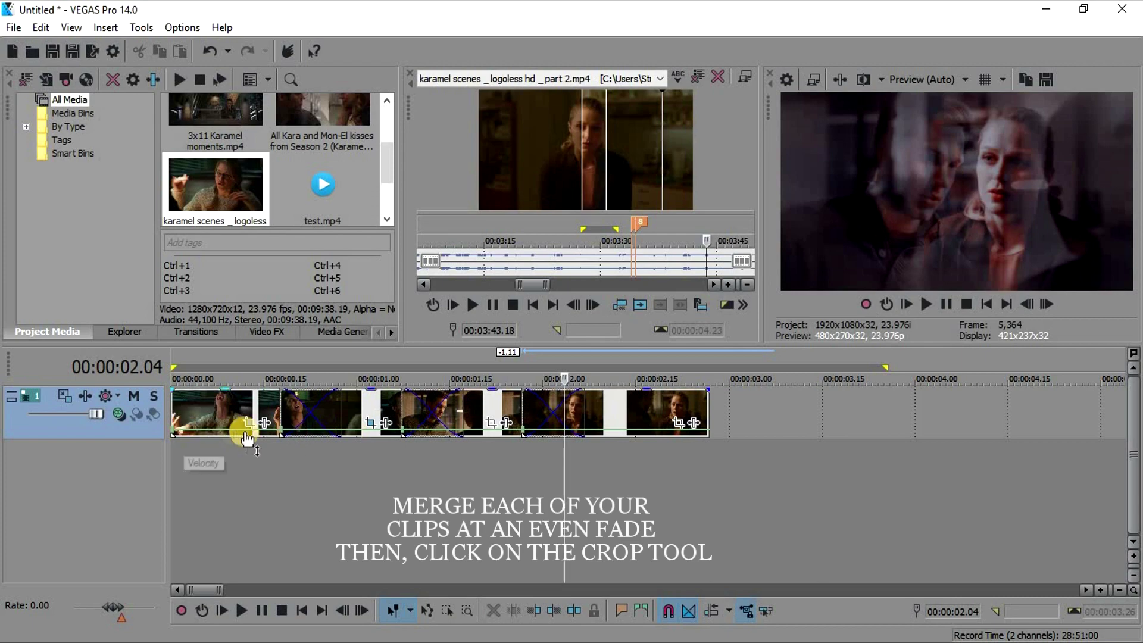
Add a Pan/Crop keyframe at 00:00:00.27, the end of the first clip, and set its interpolation to Fast.
left_click(244, 409)
left_click(250, 422)
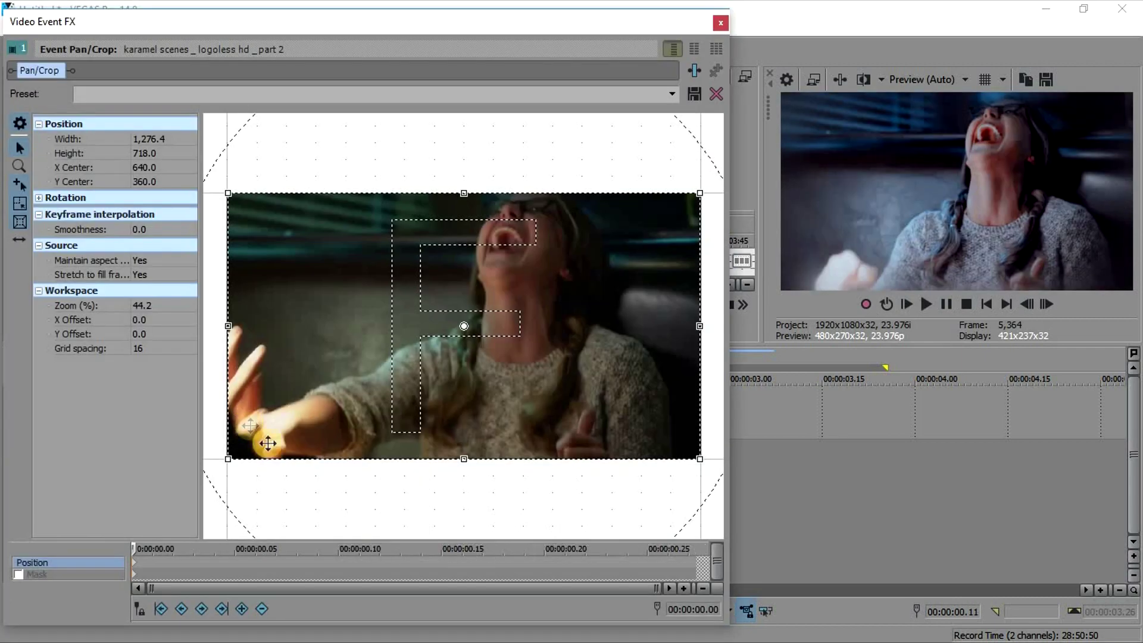
left_click(649, 561)
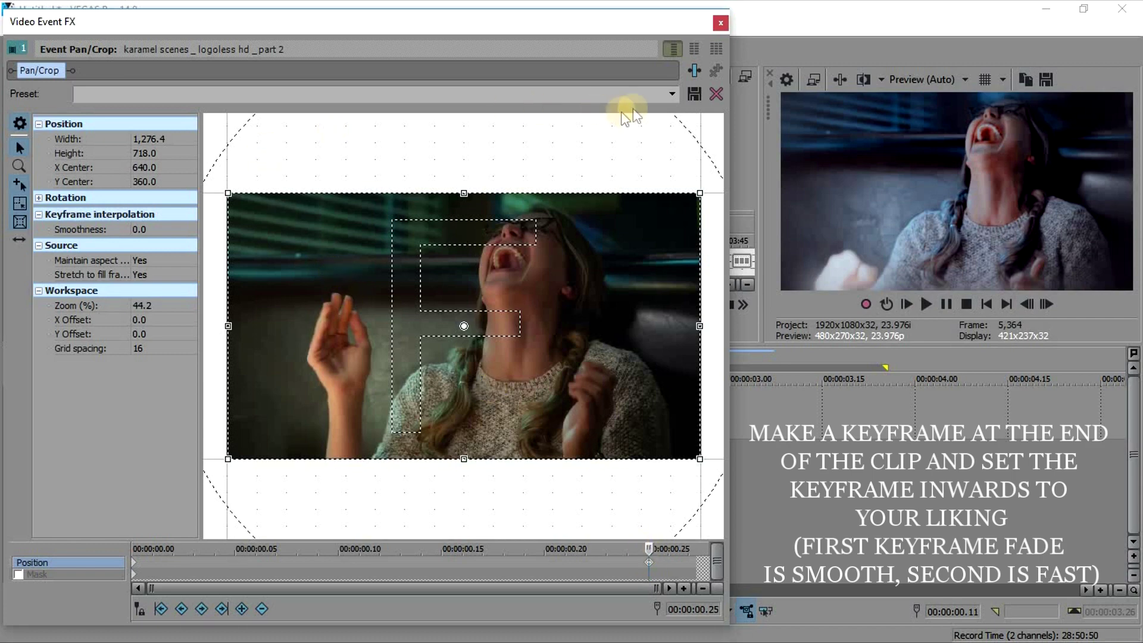
left_click(672, 94)
left_click(649, 563)
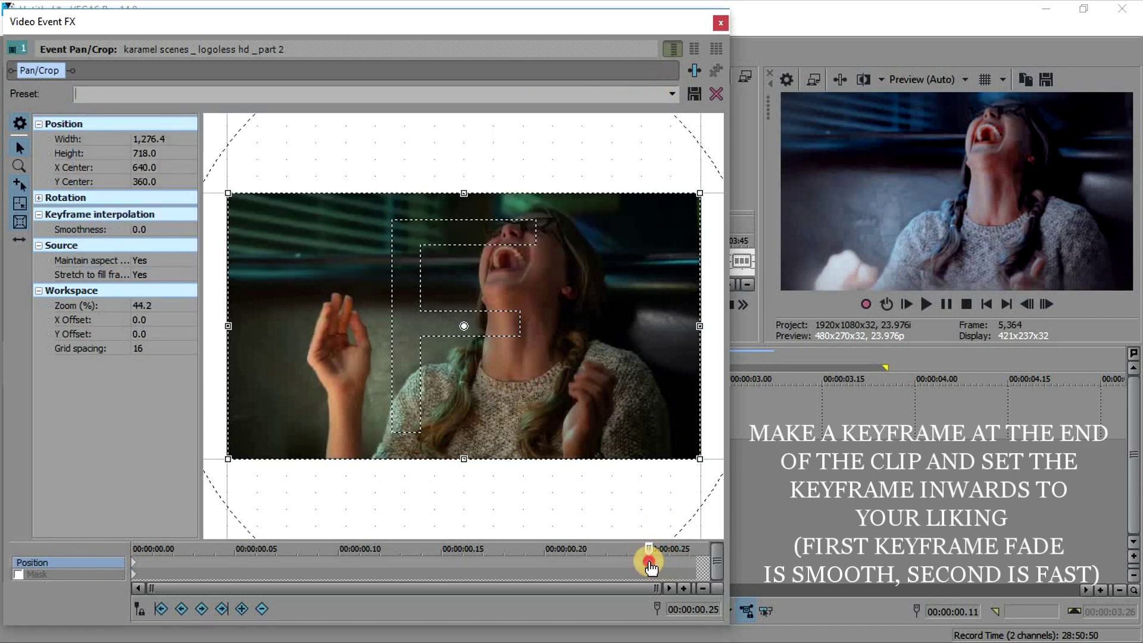
right_click(697, 563)
left_click(764, 474)
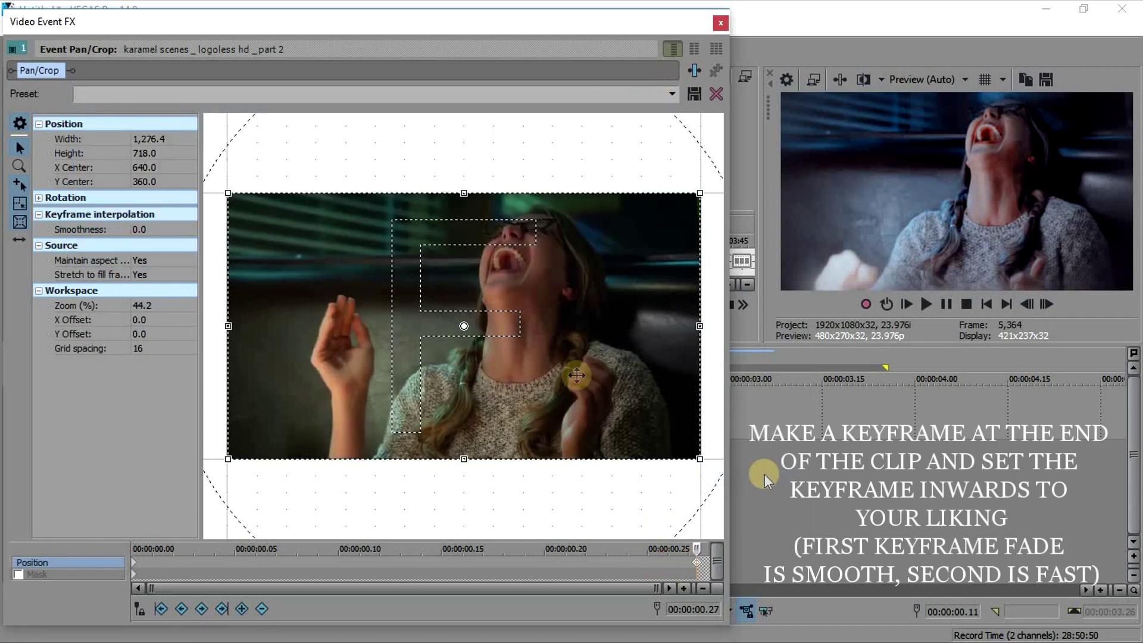
Set the first Pan/Crop keyframe to Smooth and apply the "in" preset, width 1,060.0, to the end keyframe.
right_click(134, 563)
left_click(206, 479)
left_click(698, 563)
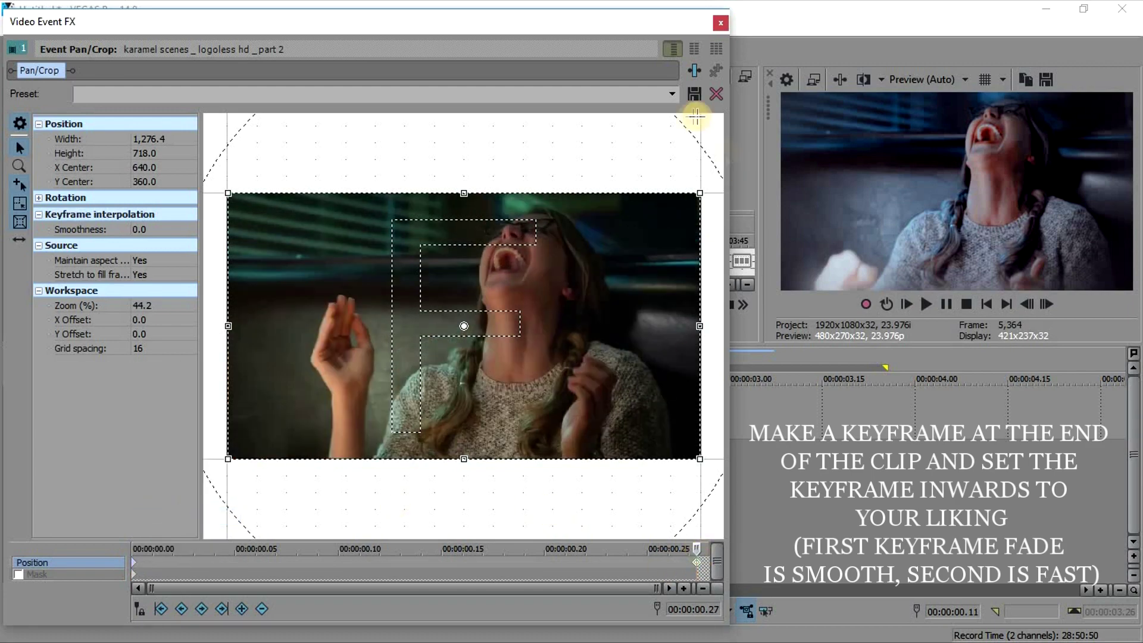
left_click(672, 93)
left_click(458, 252)
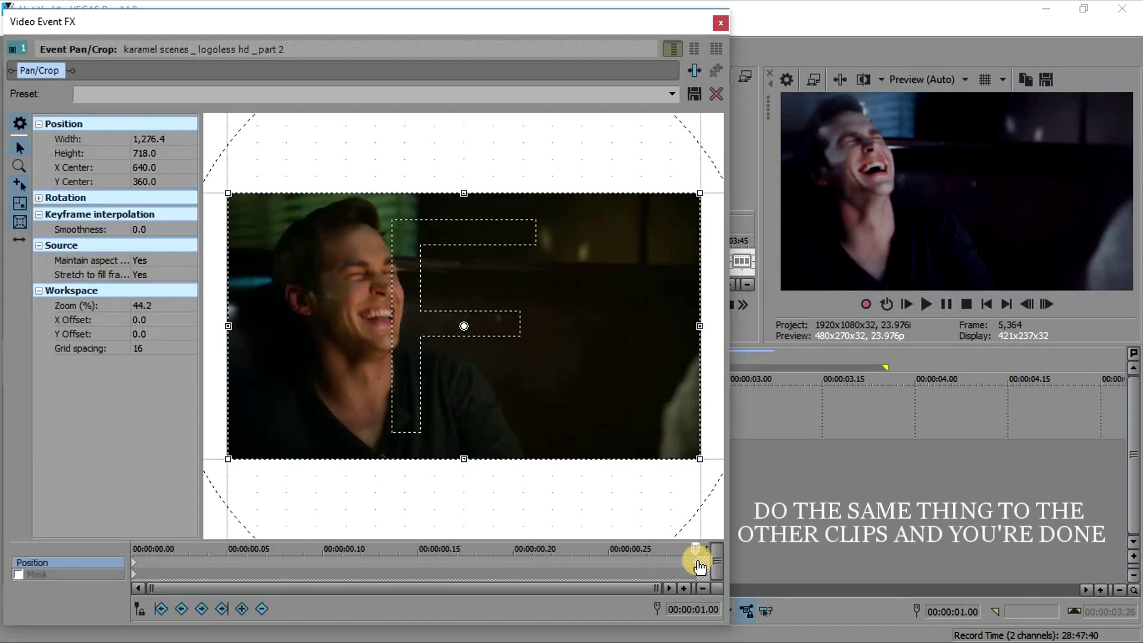
Set the second clip's end Pan/Crop keyframe to Fast and its first keyframe to Smooth.
right_click(696, 562)
left_click(768, 480)
right_click(135, 564)
left_click(172, 480)
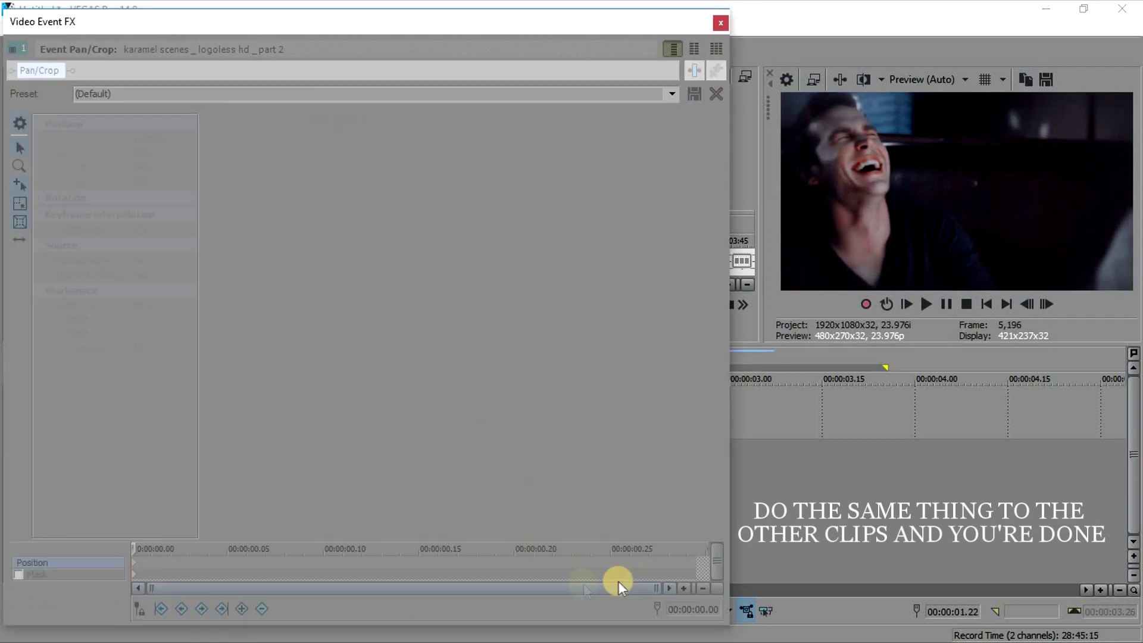
Animate Pan/Crop on the remaining clips with Fast end keyframes, a preset crop at the end, and a Smooth first keyframe.
right_click(698, 563)
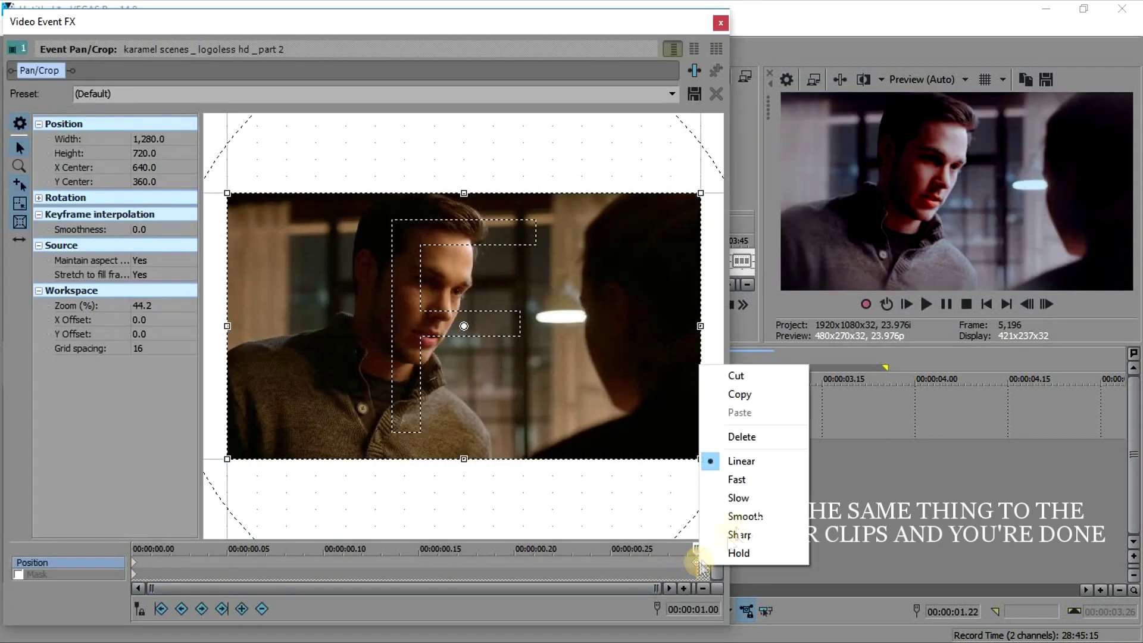
left_click(736, 480)
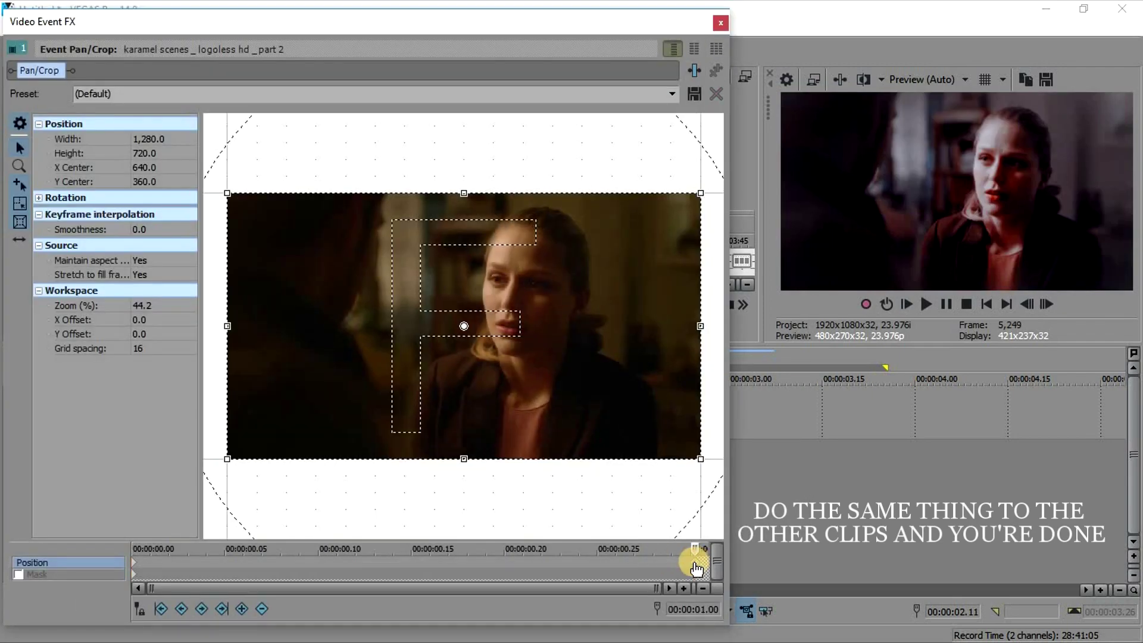
right_click(696, 563)
left_click(747, 480)
left_click(672, 94)
left_click(524, 174)
right_click(134, 563)
left_click(172, 479)
left_click(719, 24)
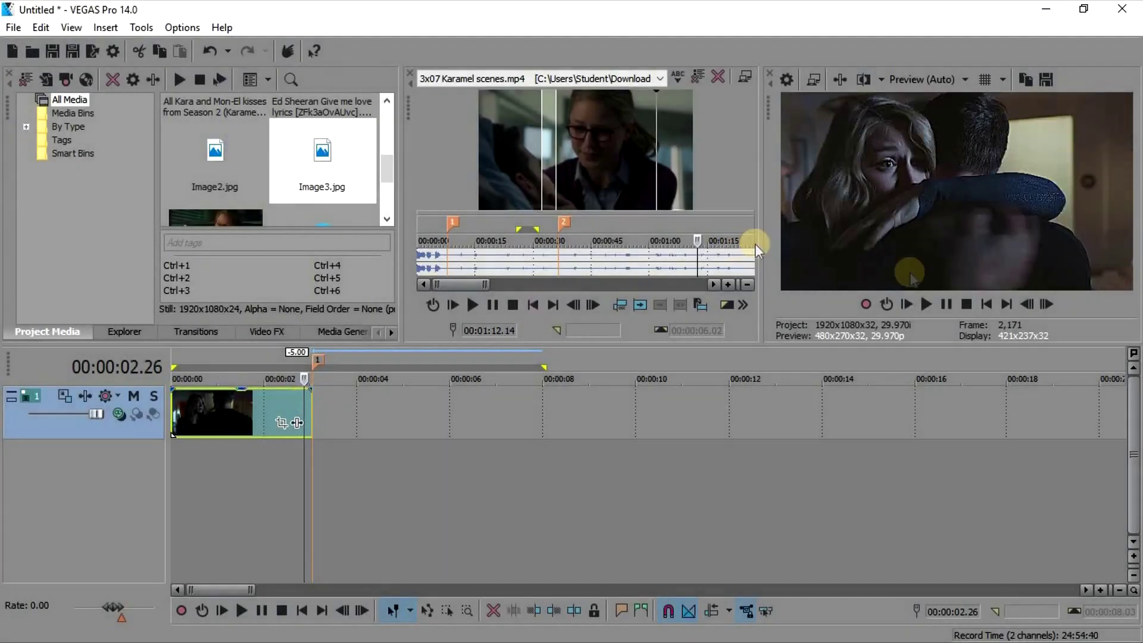
Set the preview quality to Best (Full) and save a snapshot of the clip's last frame as Image4.jpg.
left_click(1048, 304)
left_click(1048, 304)
left_click(956, 80)
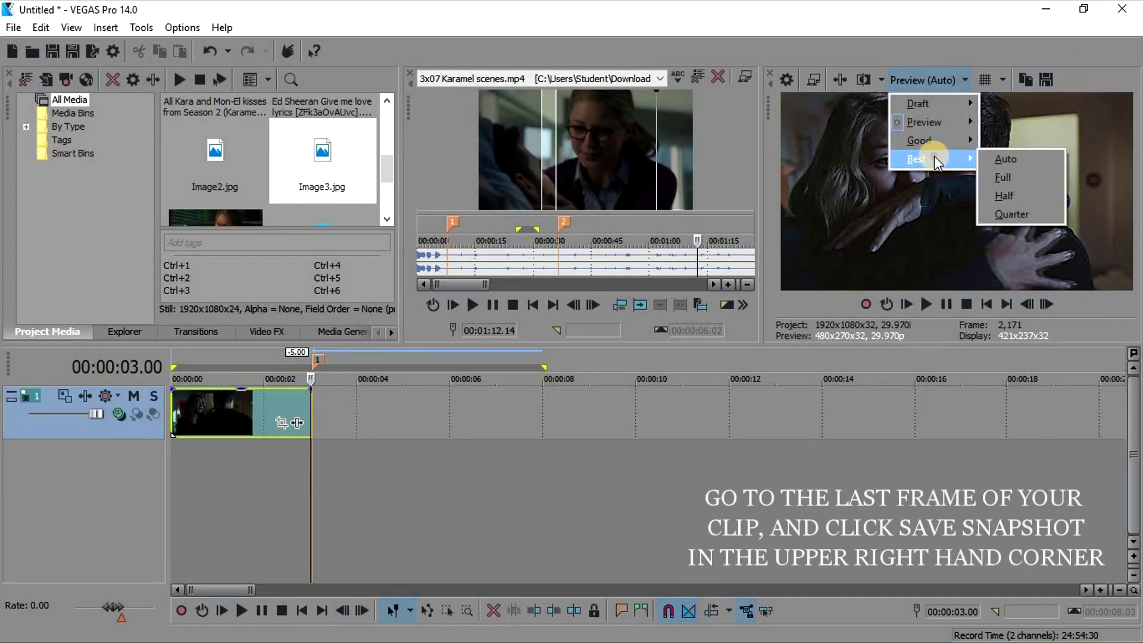
left_click(998, 178)
left_click(1026, 85)
left_click(760, 510)
Place Image4.jpg on the video track directly after the clip.
scroll(384, 164, "down", 1)
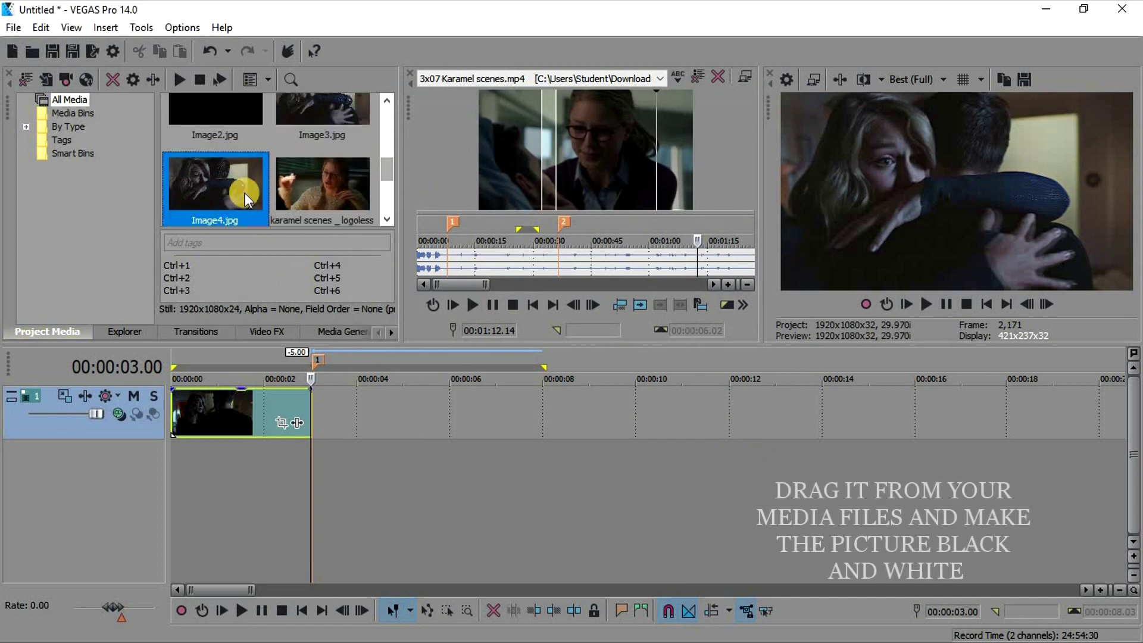
left_click_drag(320, 409, 322, 410)
left_click(376, 411)
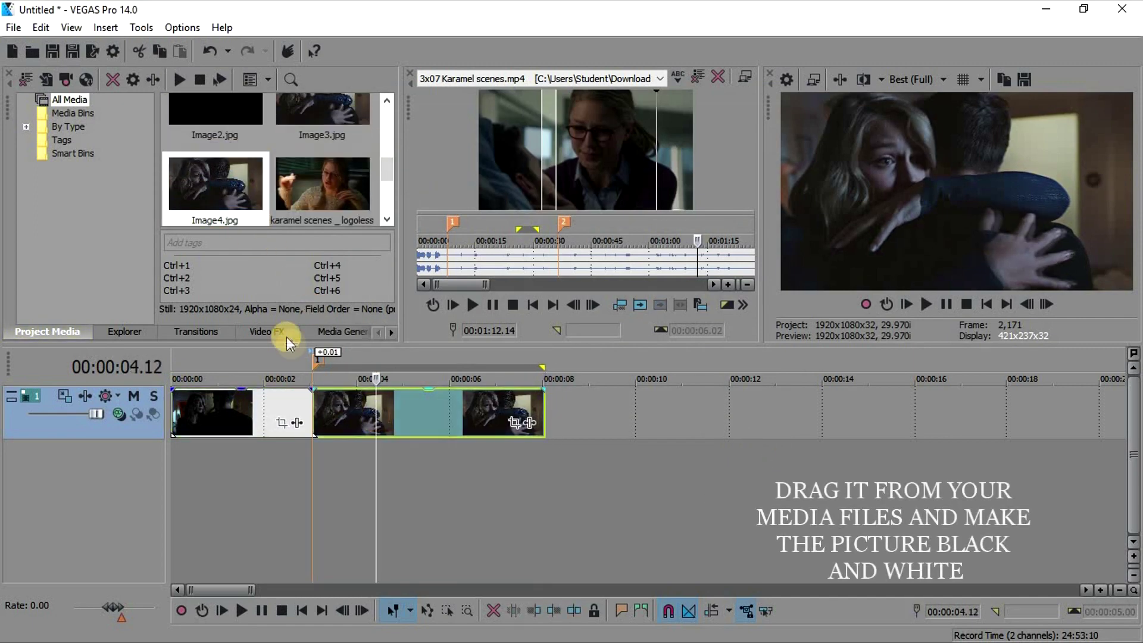
Apply the default Black and White effect to the Image4.jpg still on the timeline.
left_click(267, 332)
left_click_drag(192, 130, 187, 113)
left_click(99, 126)
left_click_drag(364, 406, 366, 405)
left_click(728, 34)
Set the preview quality back to Preview (Auto).
left_click(939, 77)
mouse_move(953, 120)
left_click(1005, 132)
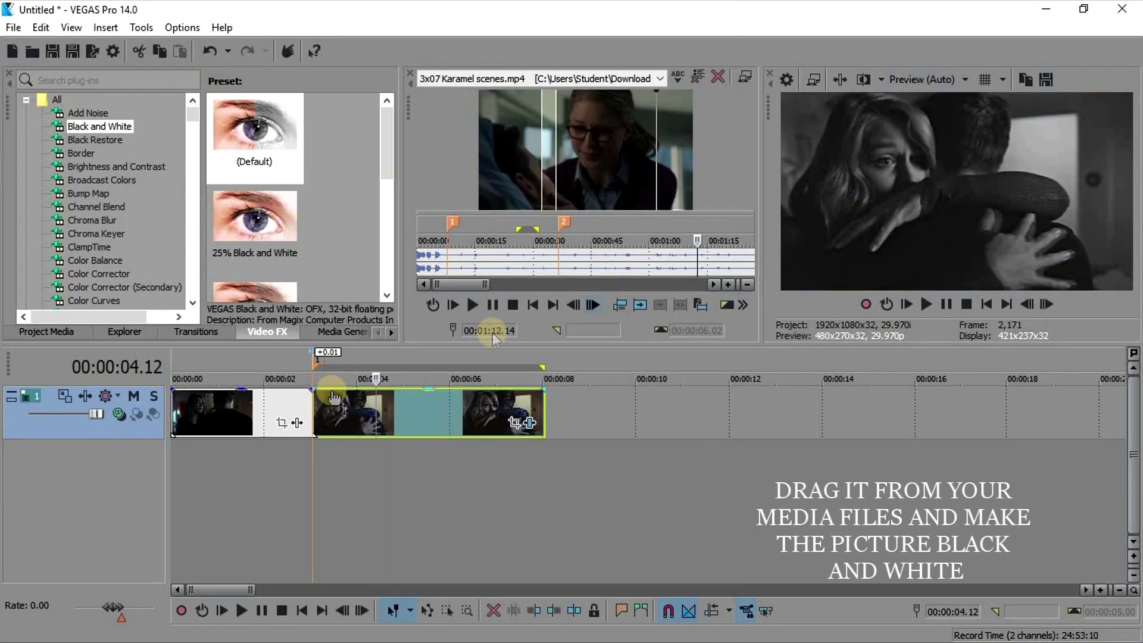
Preview the cut from the colour clip to the black-and-white still frame by frame around the edit point.
left_click(256, 413)
left_click(302, 411)
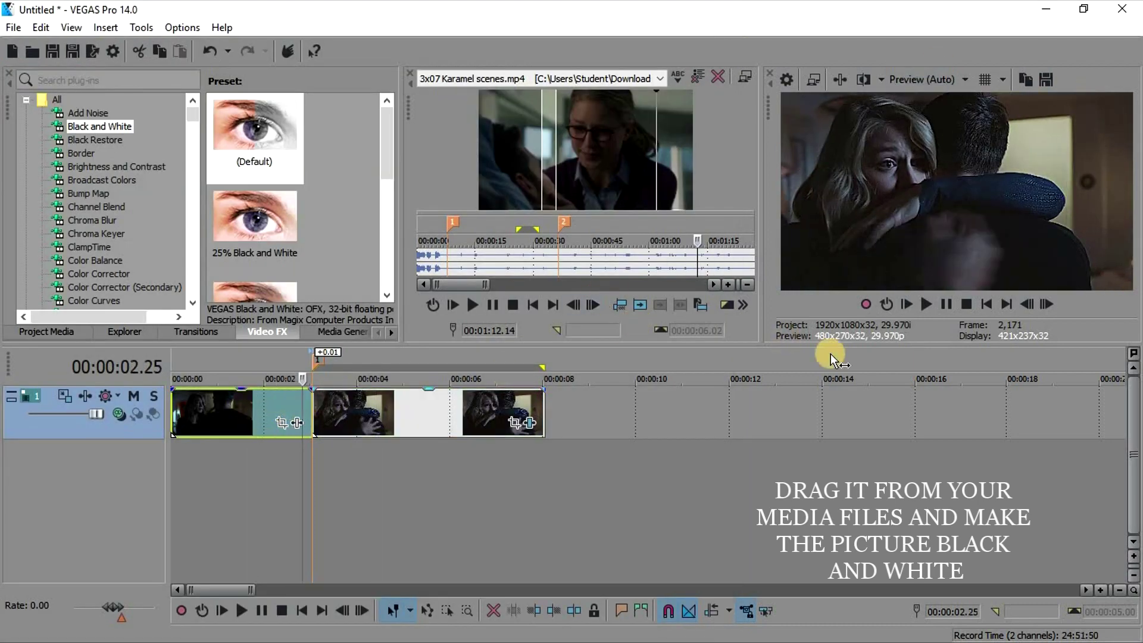
left_click(1046, 304)
left_click(1046, 304)
left_click(1046, 305)
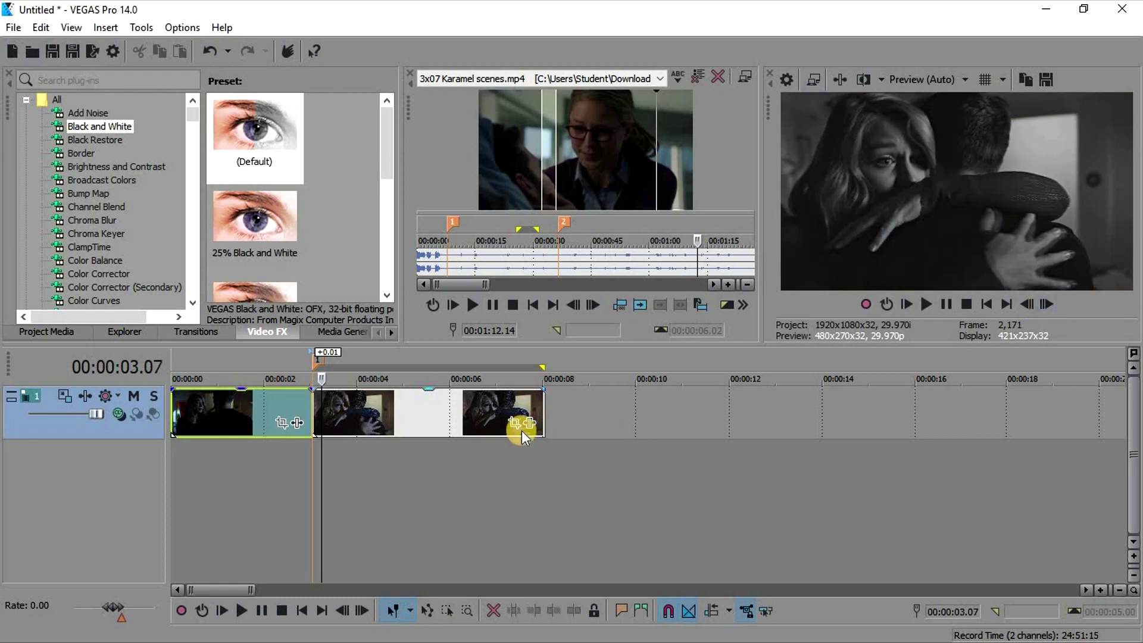
left_click(304, 408)
left_click(1046, 304)
left_click(1046, 304)
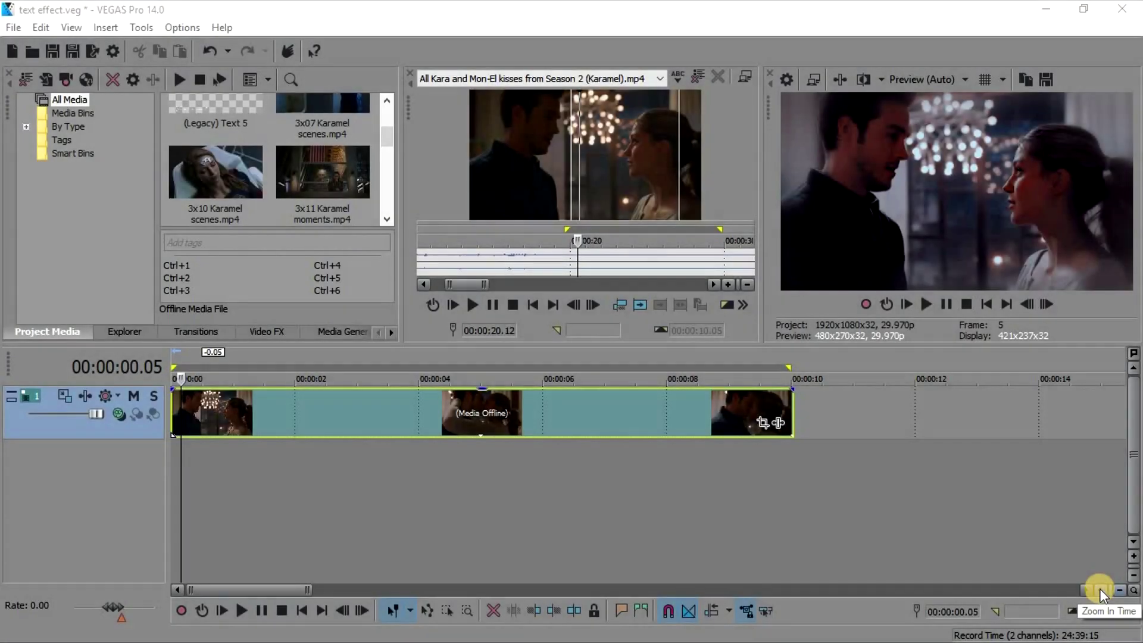
Insert a velocity envelope on the clip and lower its line to below 50% across the whole clip.
left_click(1100, 591)
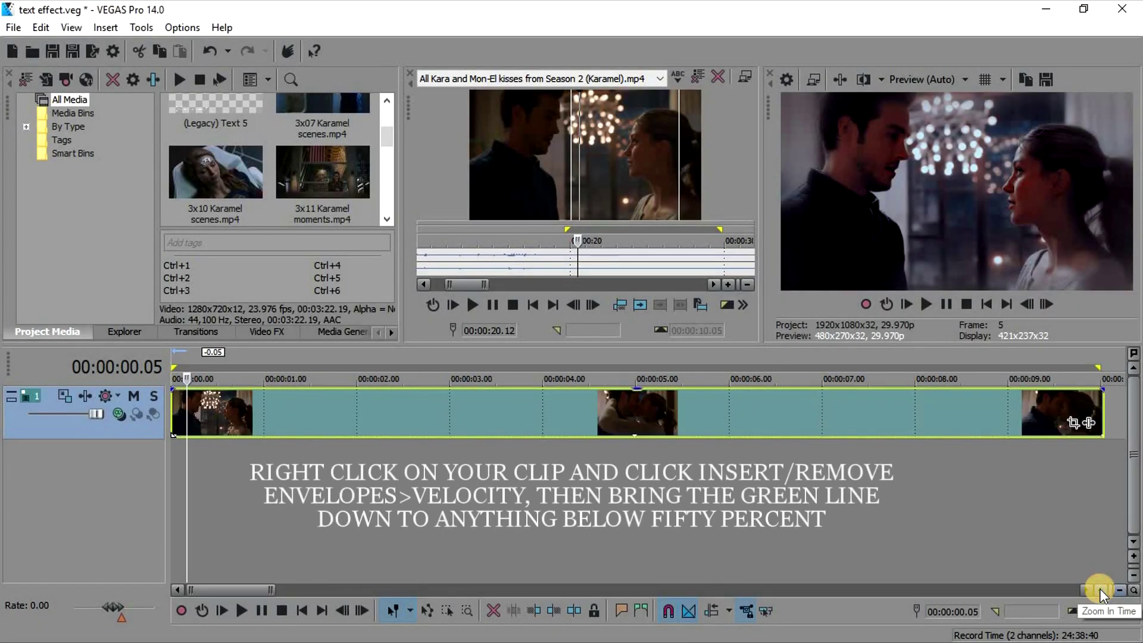
right_click(937, 416)
left_click(810, 468)
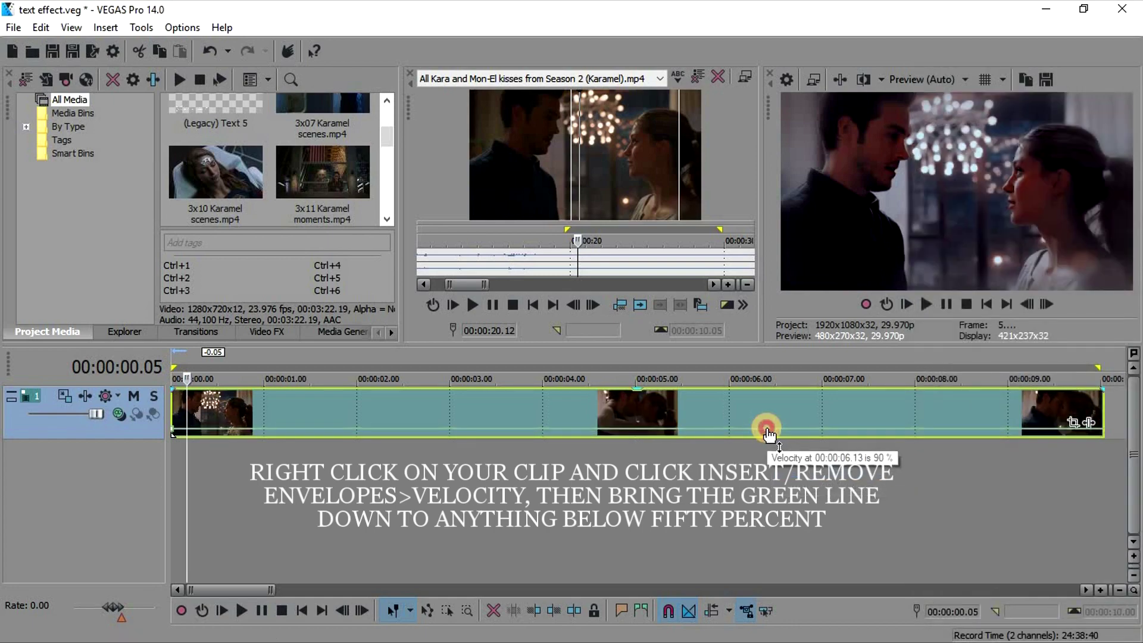
right_click(767, 429)
right_click(732, 408)
mouse_move(812, 476)
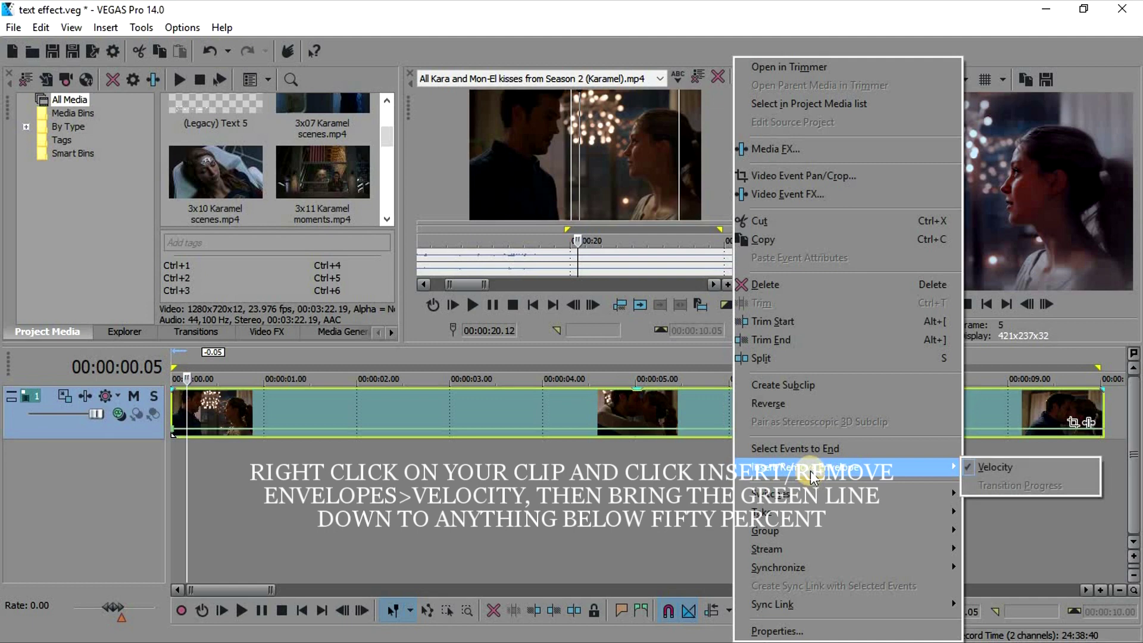
left_click(971, 467)
left_click_drag(719, 428, 723, 431)
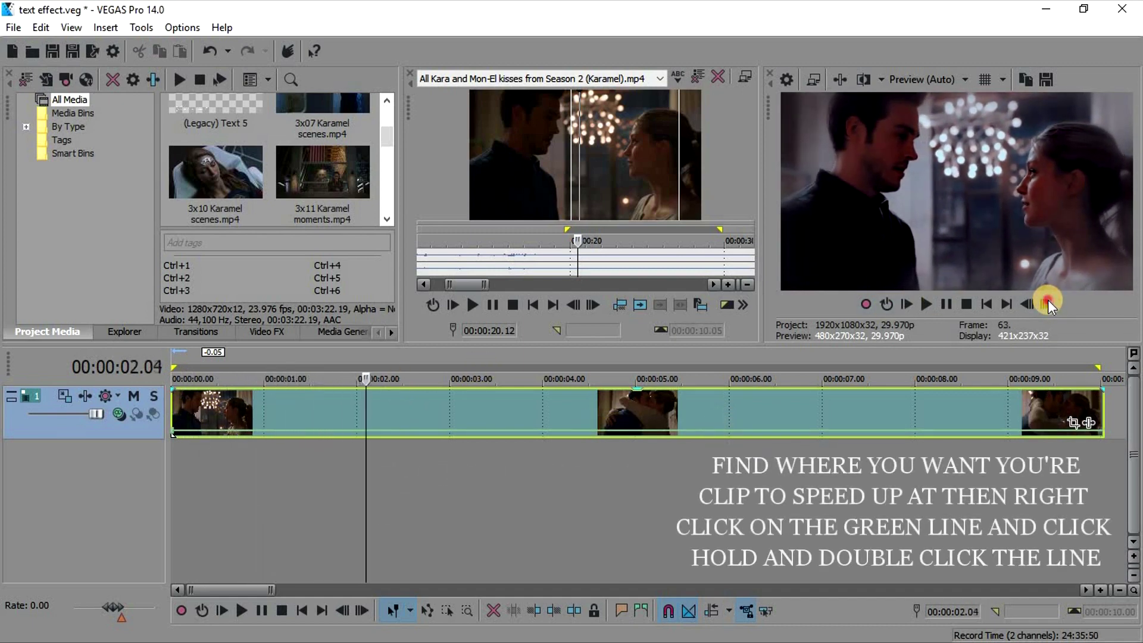
Set the velocity envelope's curve to Hold and add a point on it at 00:00:03.07, where the speed-up starts.
left_click(471, 419)
left_click(504, 415)
left_click(445, 416)
left_click(471, 412)
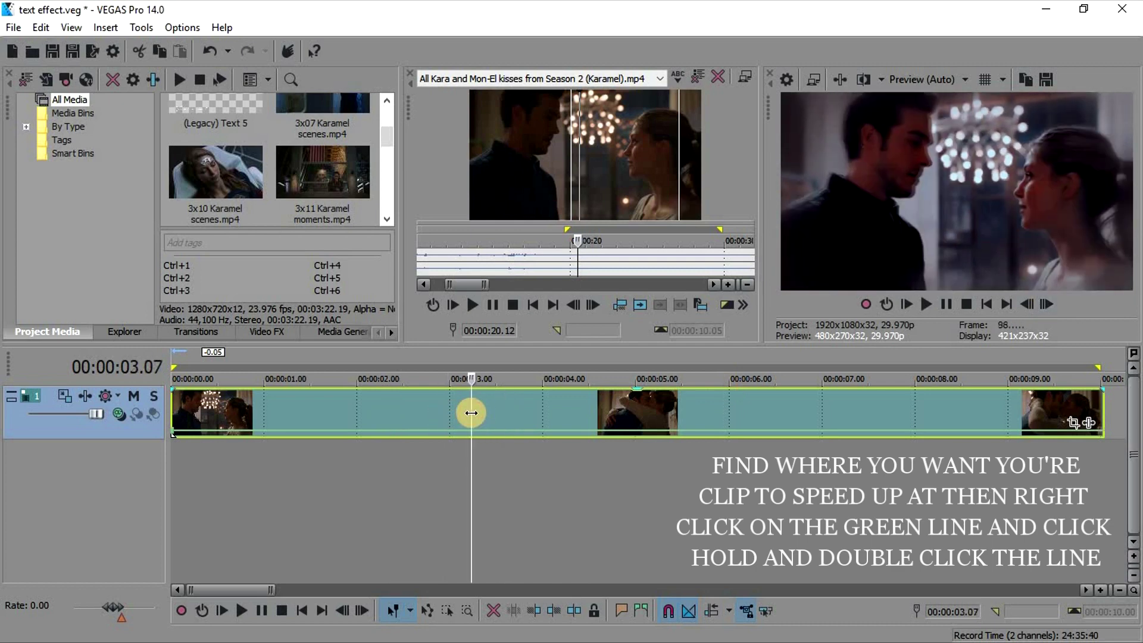
right_click(450, 429)
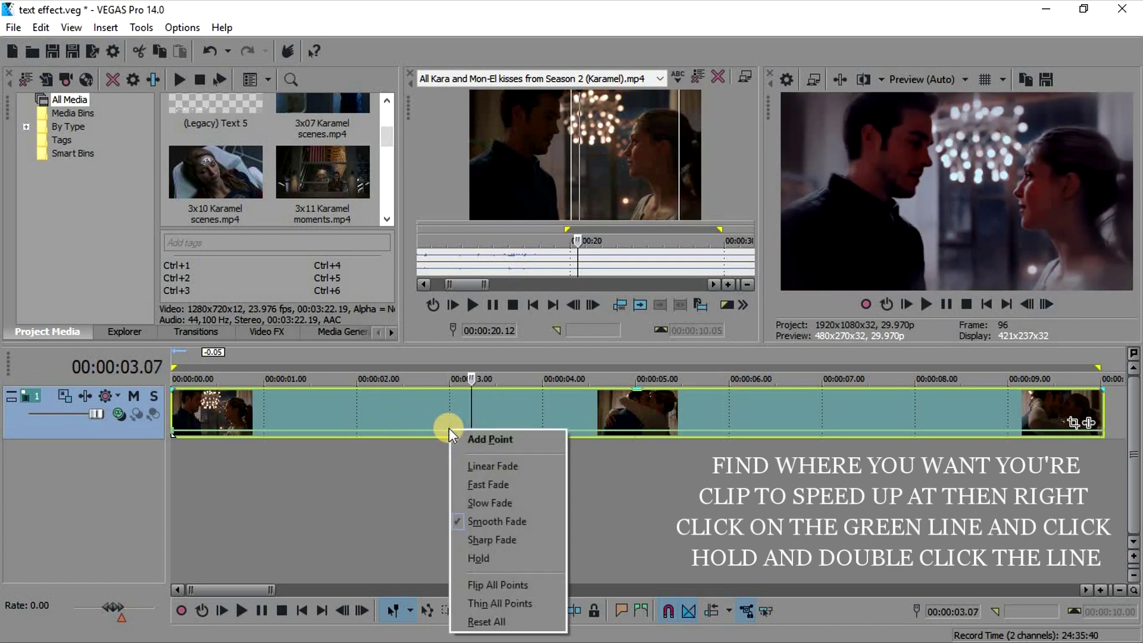
left_click(473, 557)
double_click(471, 429)
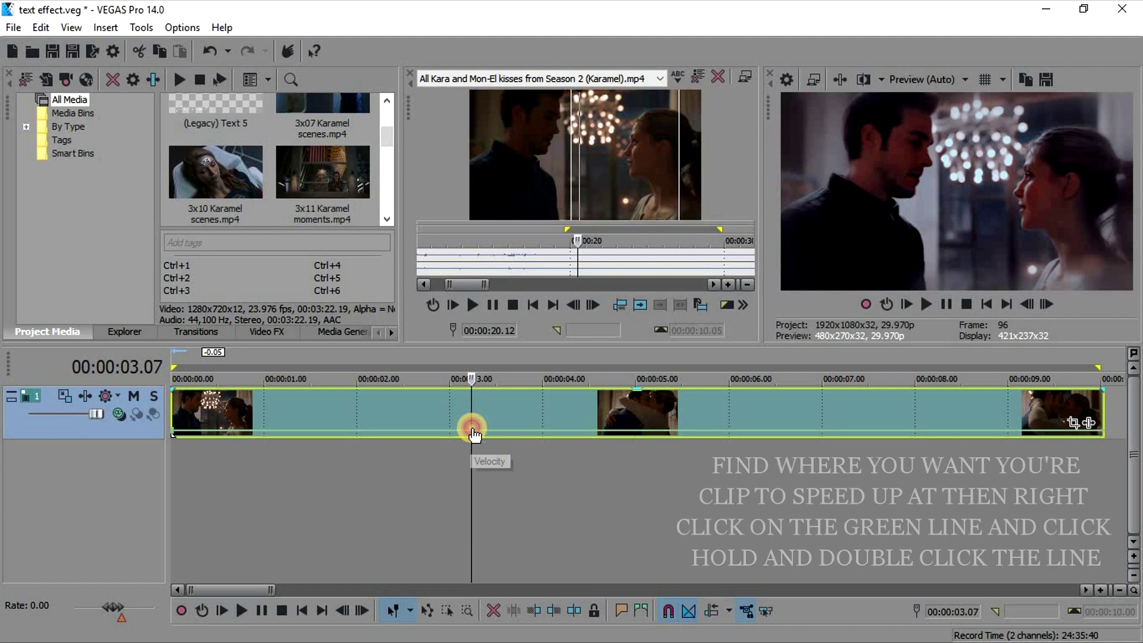
Add a second velocity point at 00:00:04.21 and raise the segment between the two points to more than 220%.
left_click(591, 410)
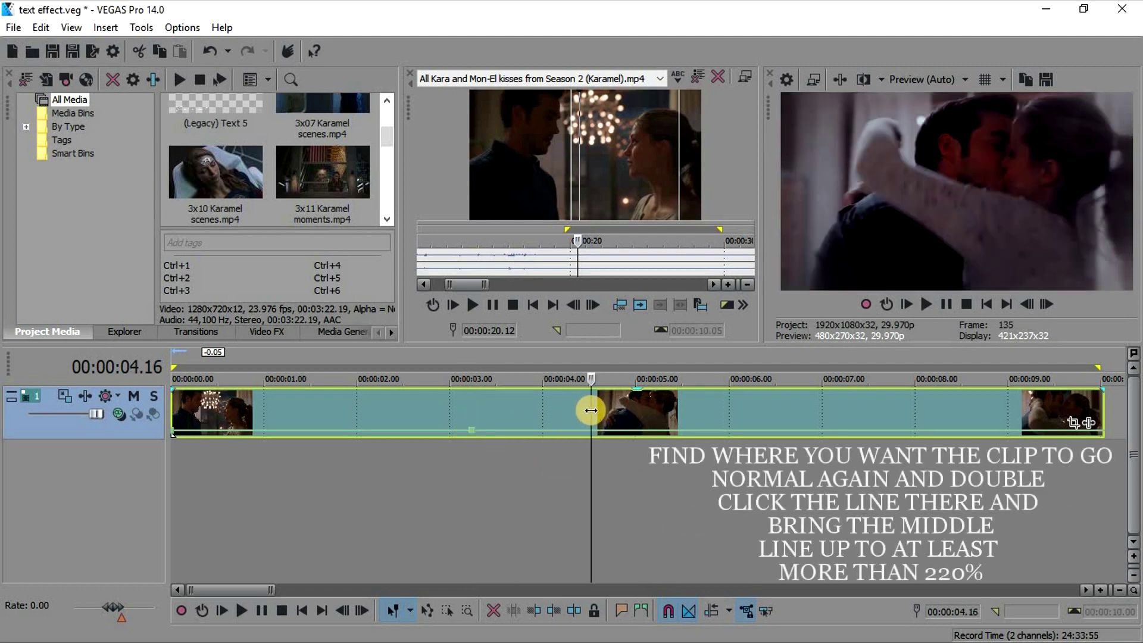
left_click_drag(592, 409, 559, 414)
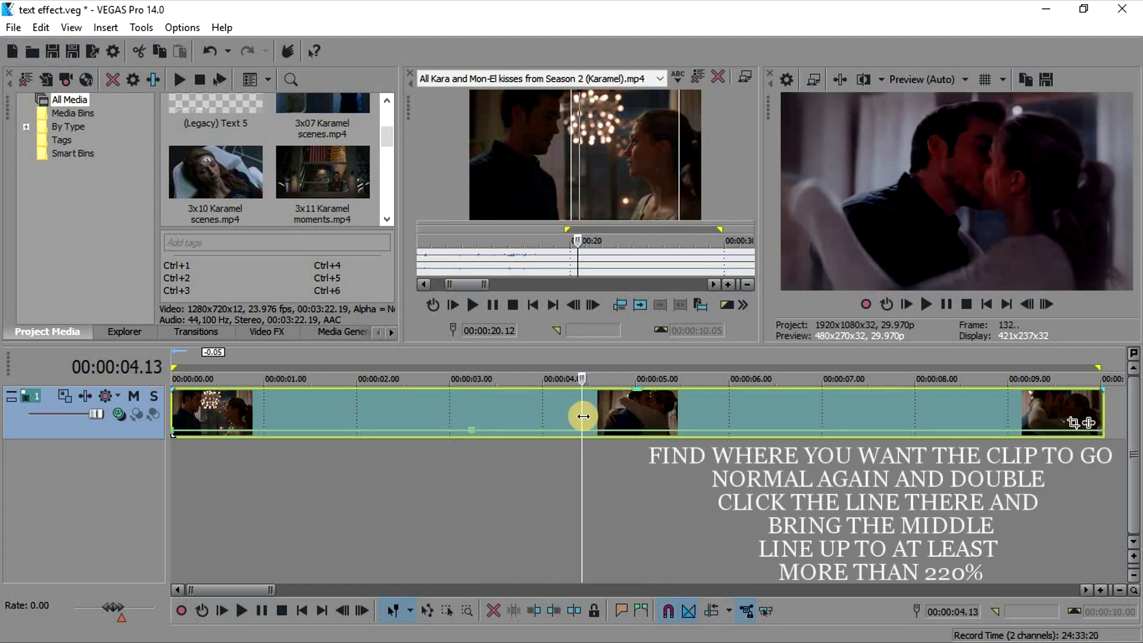
left_click(609, 416)
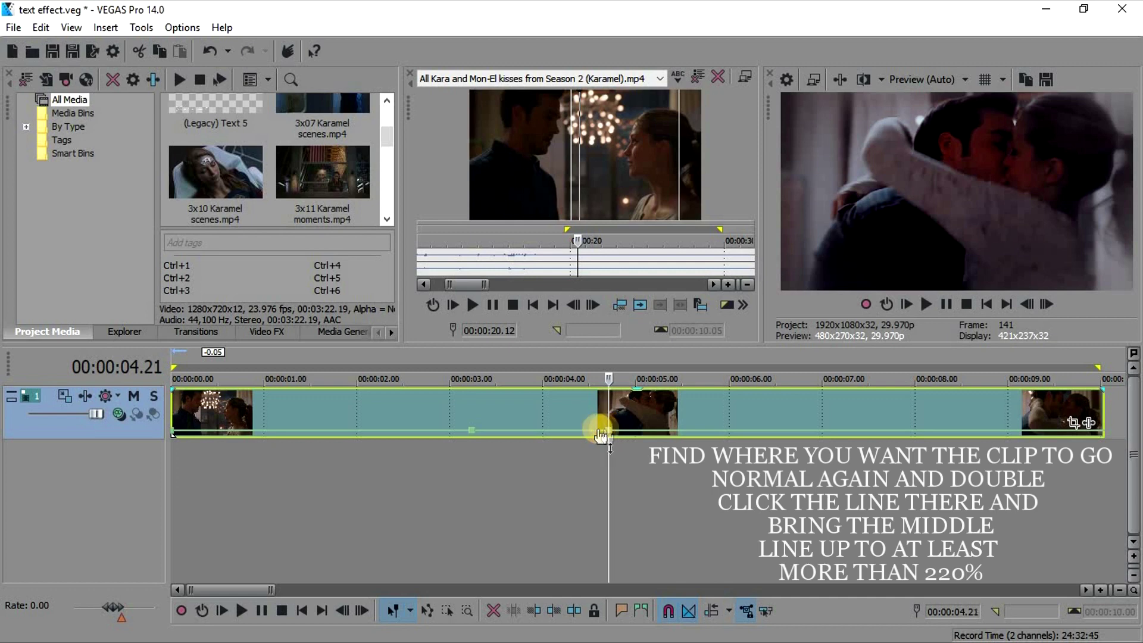
left_click_drag(588, 428, 588, 427)
Check the frames before the speed-up, select the timeline range from the start to about 00:00:09.23, and play it back.
left_click(454, 453)
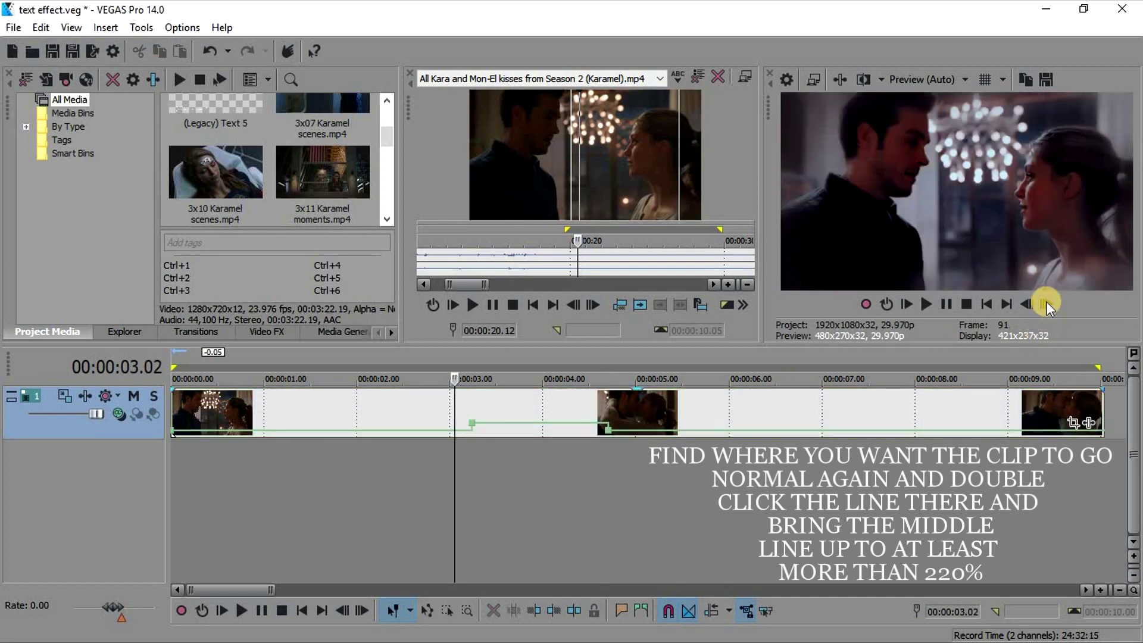
left_click(1047, 304)
left_click_drag(1076, 479, 105, 558)
key("space")
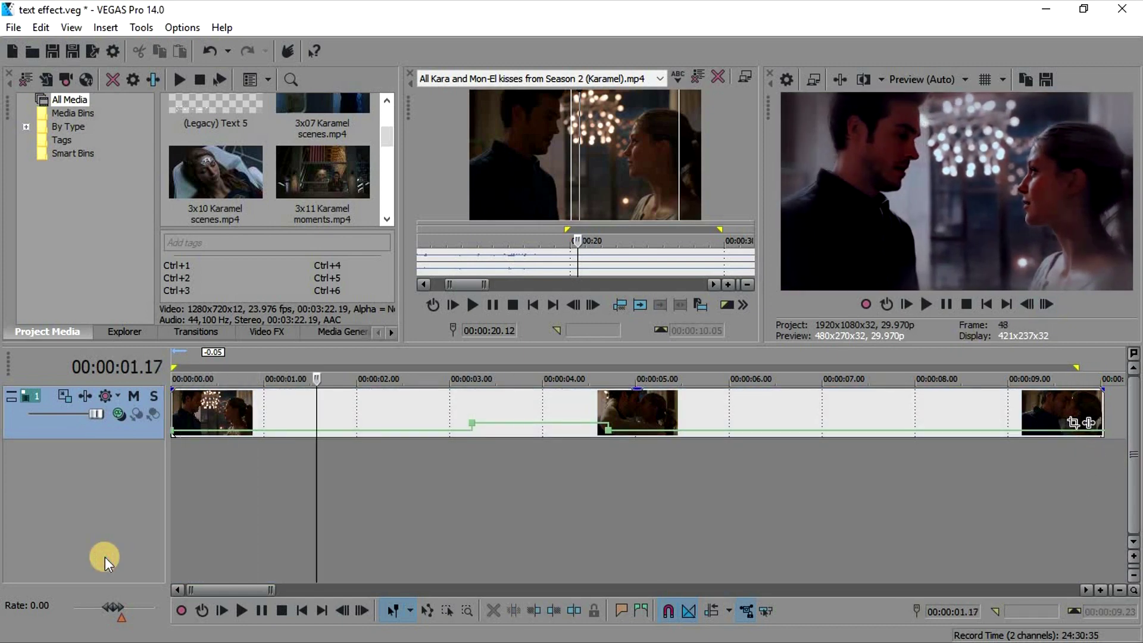